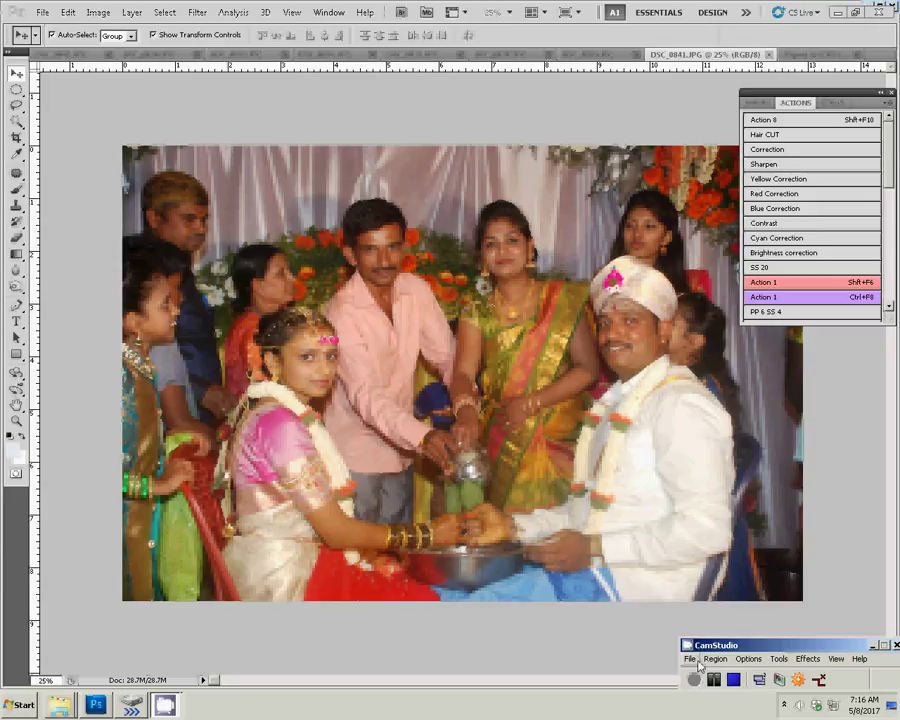
Step: Resize the wedding photo to 8 inches wide with Scale Styles enabled
{"action": "left_click", "coordinate": [97, 12]}
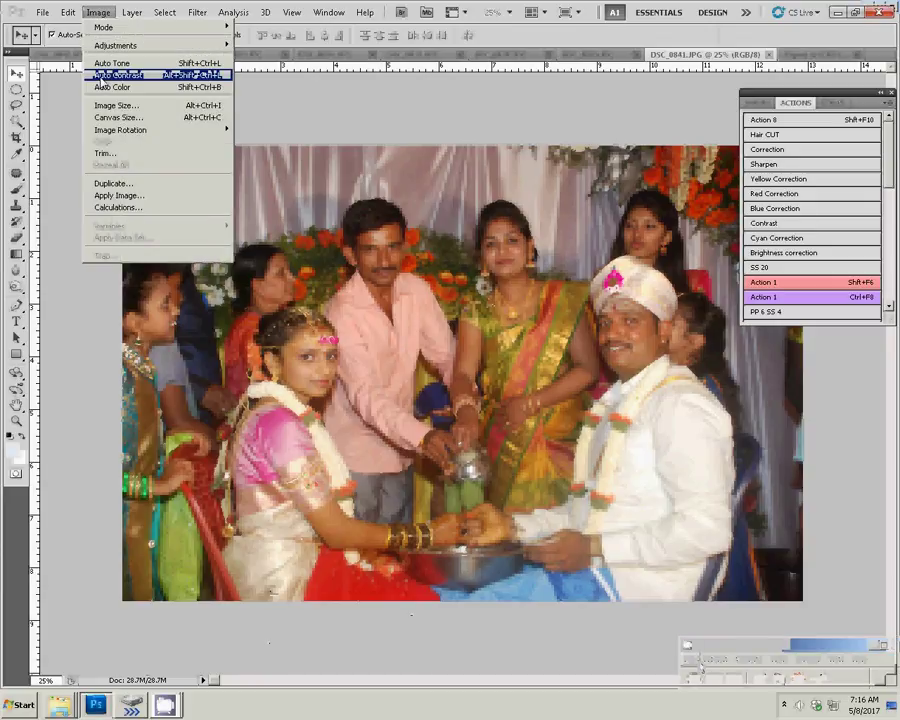
{"action": "left_click", "coordinate": [116, 105]}
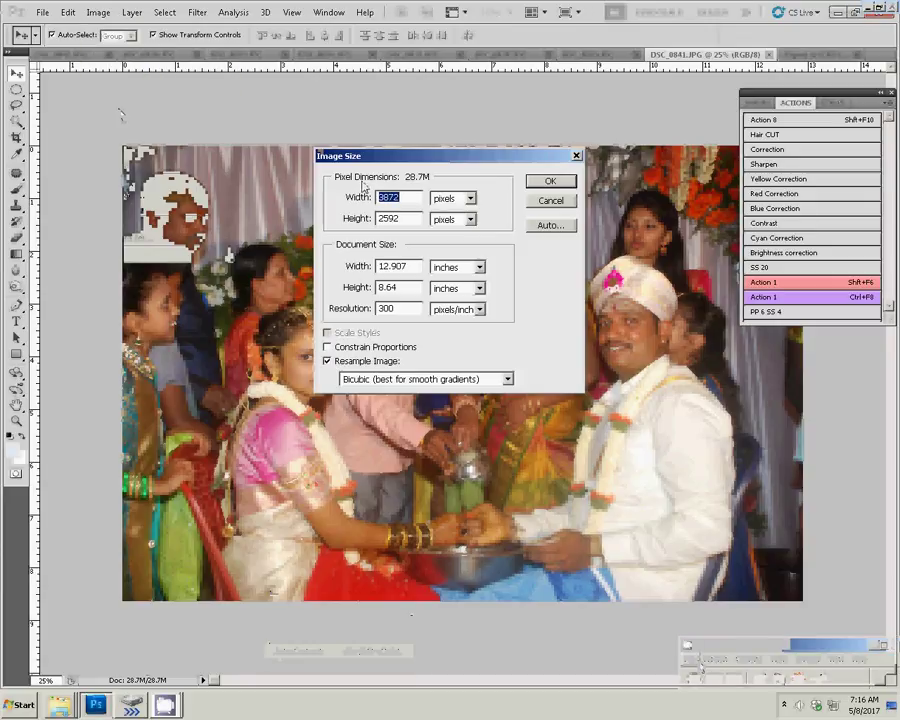
{"action": "key", "text": "Escape"}
{"action": "left_click", "coordinate": [97, 12]}
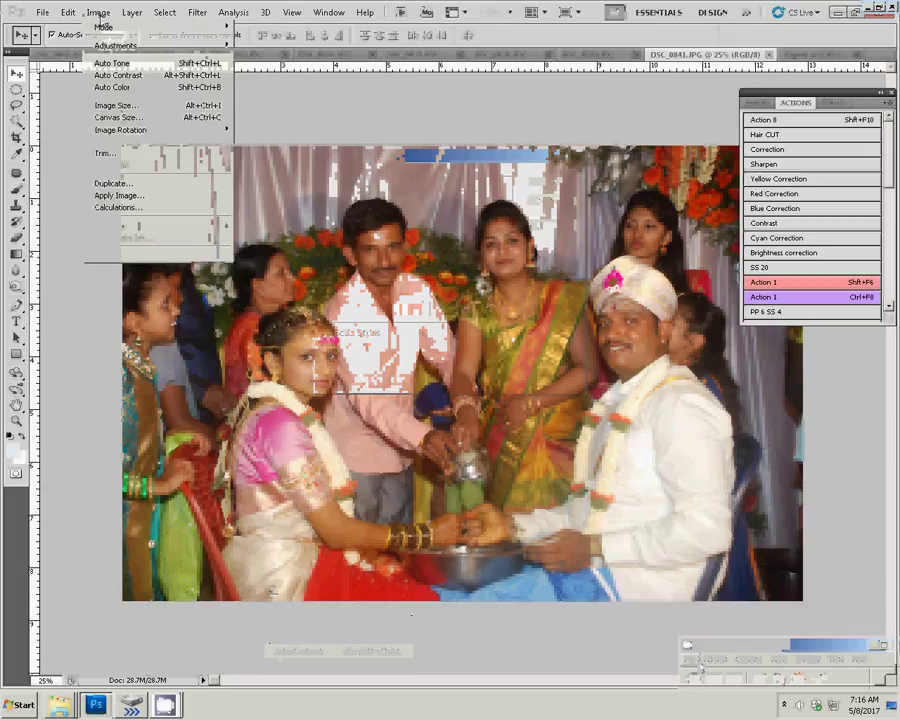
{"action": "left_click", "coordinate": [210, 107]}
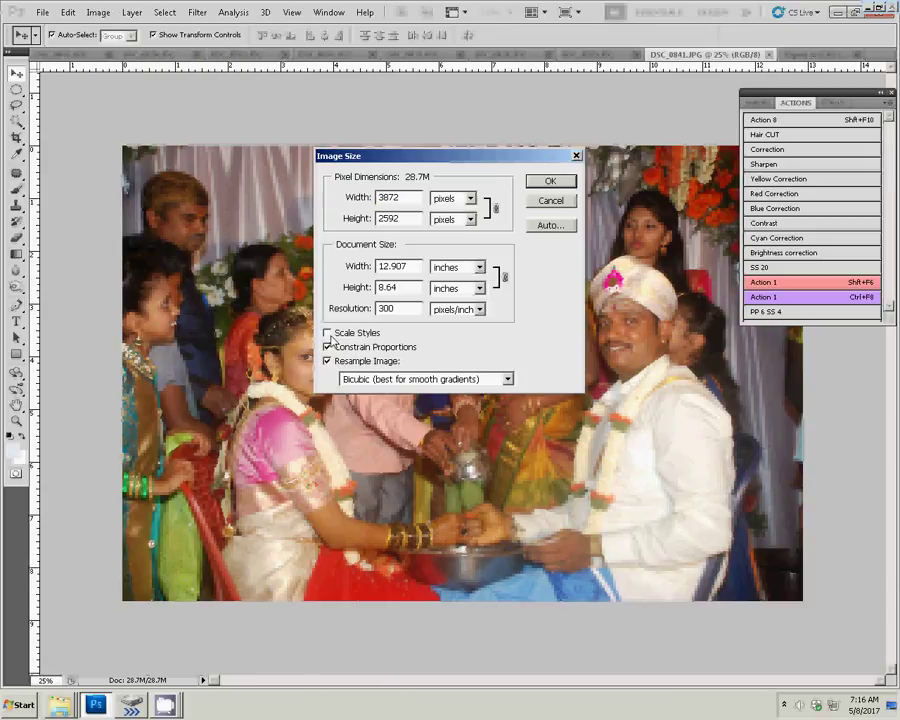
{"action": "left_click", "coordinate": [327, 333]}
{"action": "type", "text": "8"}
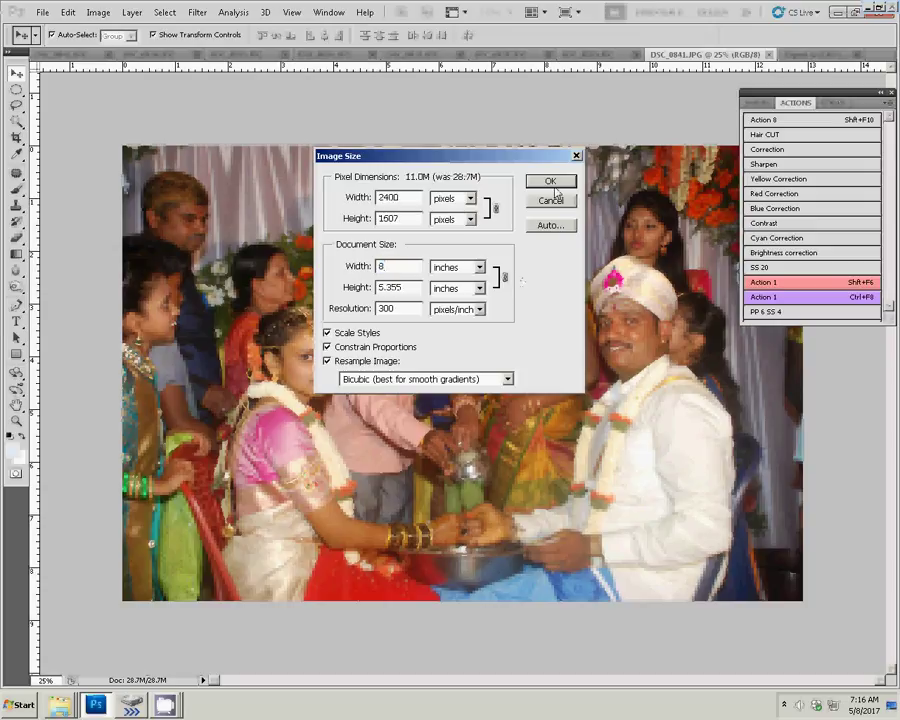
{"action": "left_click", "coordinate": [553, 186]}
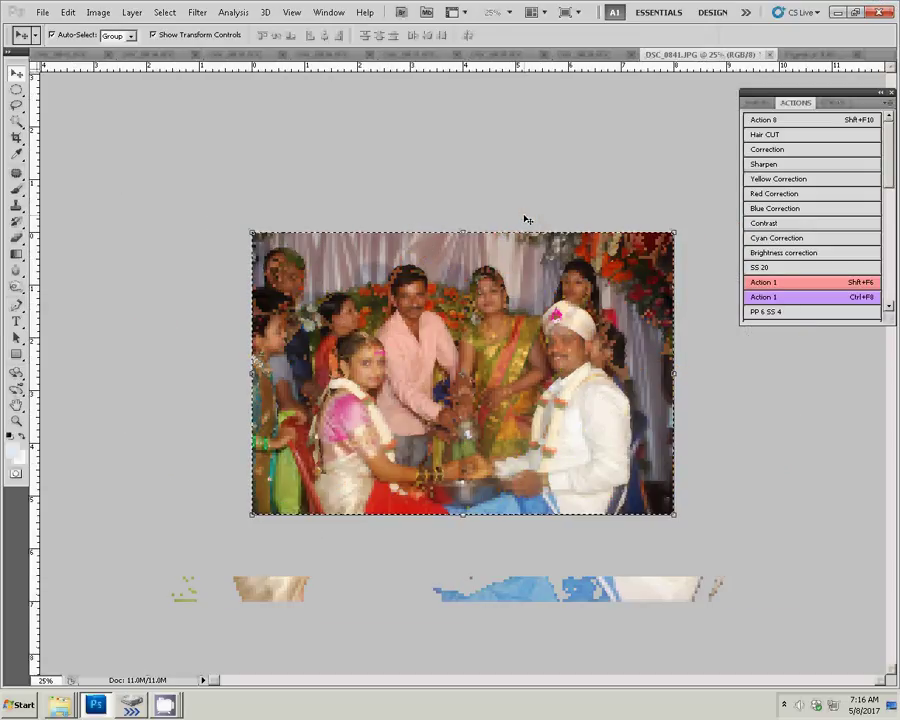
Step: Cut the entire photo to the clipboard and close it without saving
{"action": "left_click", "coordinate": [165, 12]}
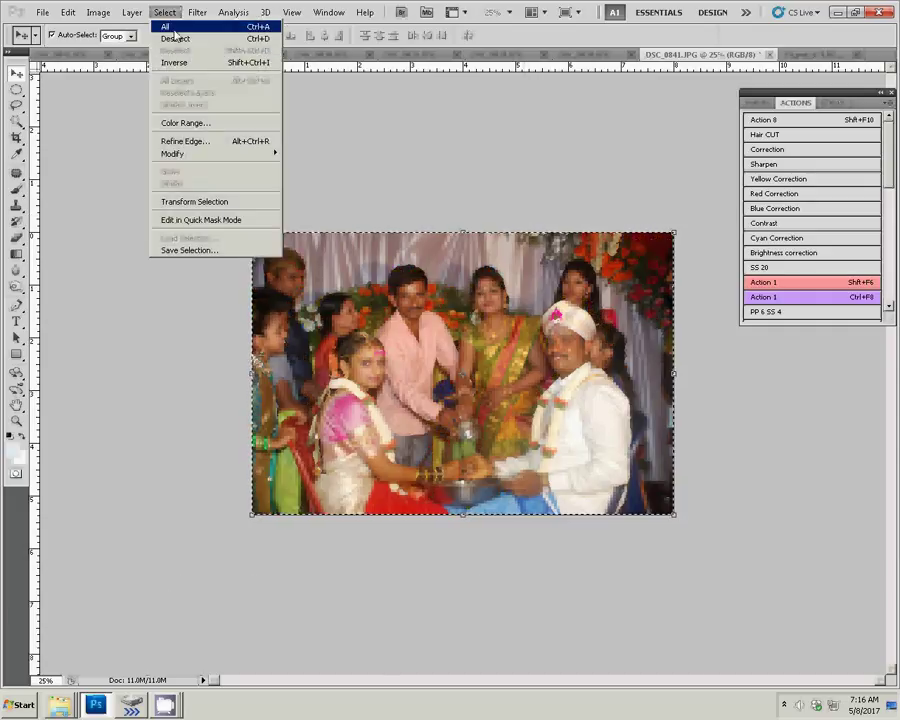
{"action": "left_click", "coordinate": [168, 27]}
{"action": "left_click", "coordinate": [67, 13]}
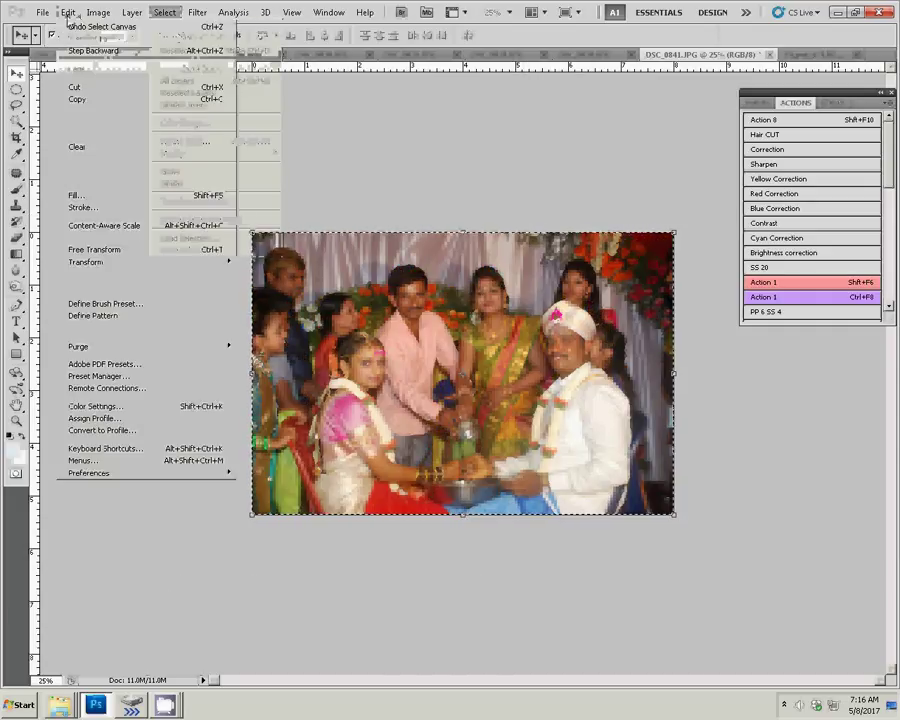
{"action": "left_click", "coordinate": [213, 88]}
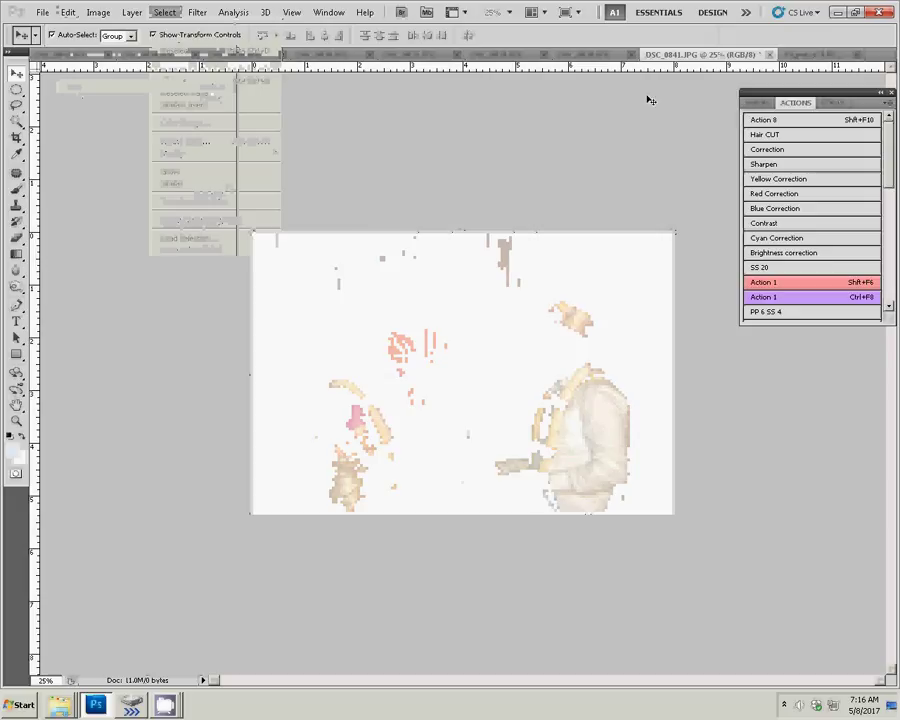
{"action": "left_click", "coordinate": [770, 55]}
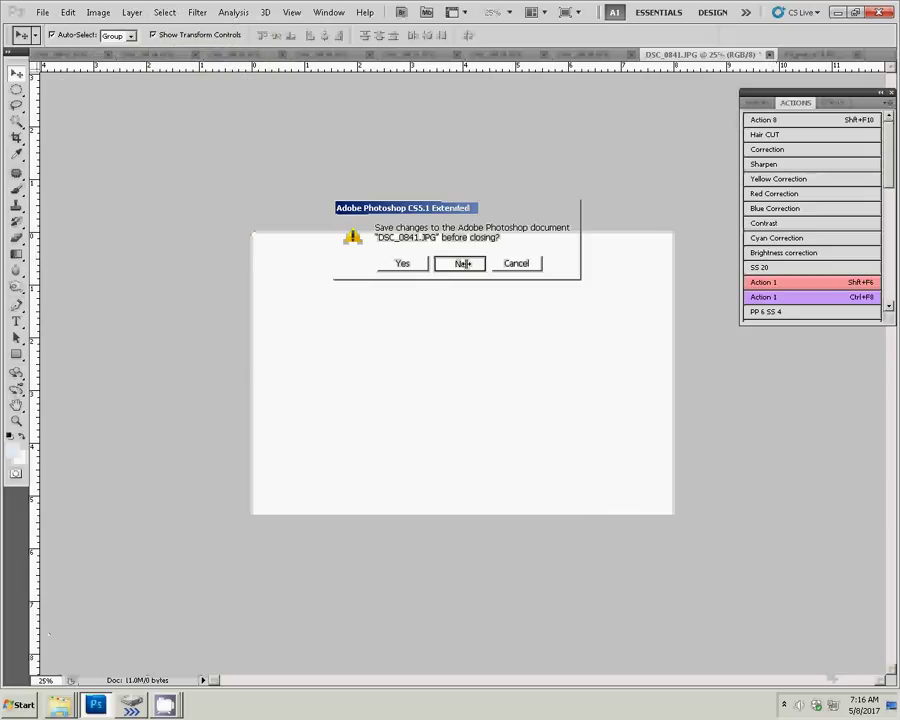
{"action": "left_click", "coordinate": [461, 263]}
Step: Paste the photo into the right page's bottom-right white frame, then bring up the next guest photo
{"action": "left_click", "coordinate": [735, 451]}
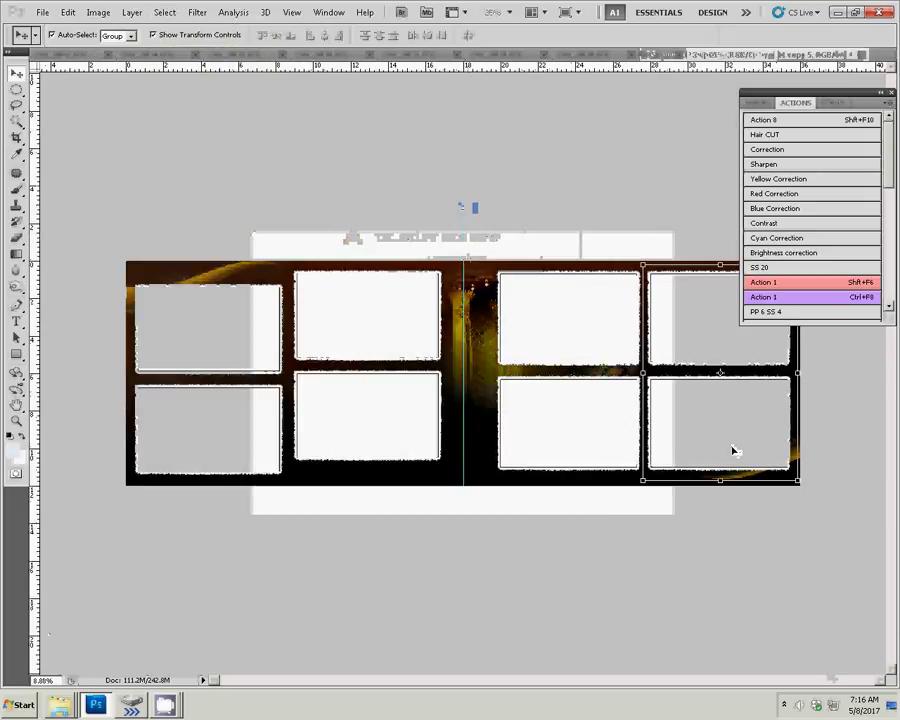
{"action": "key", "text": "w"}
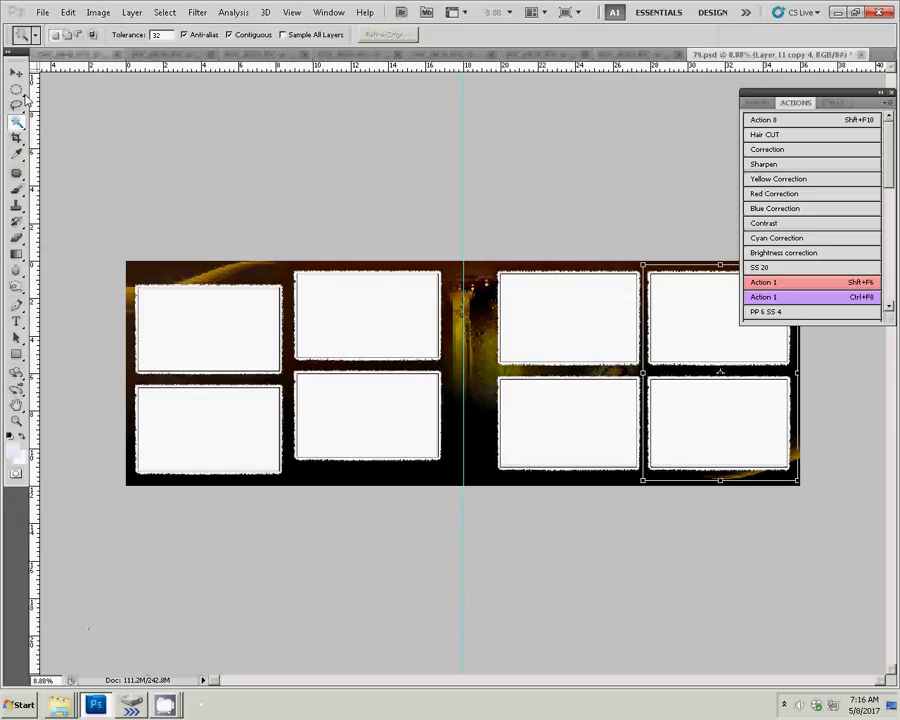
{"action": "left_click", "coordinate": [741, 397]}
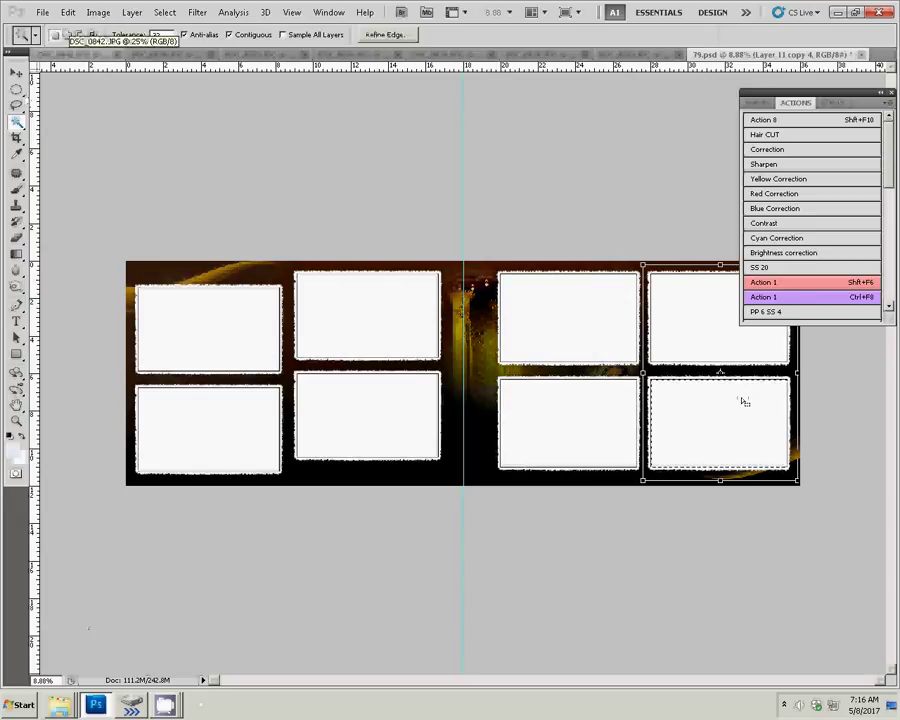
{"action": "left_click", "coordinate": [67, 12]}
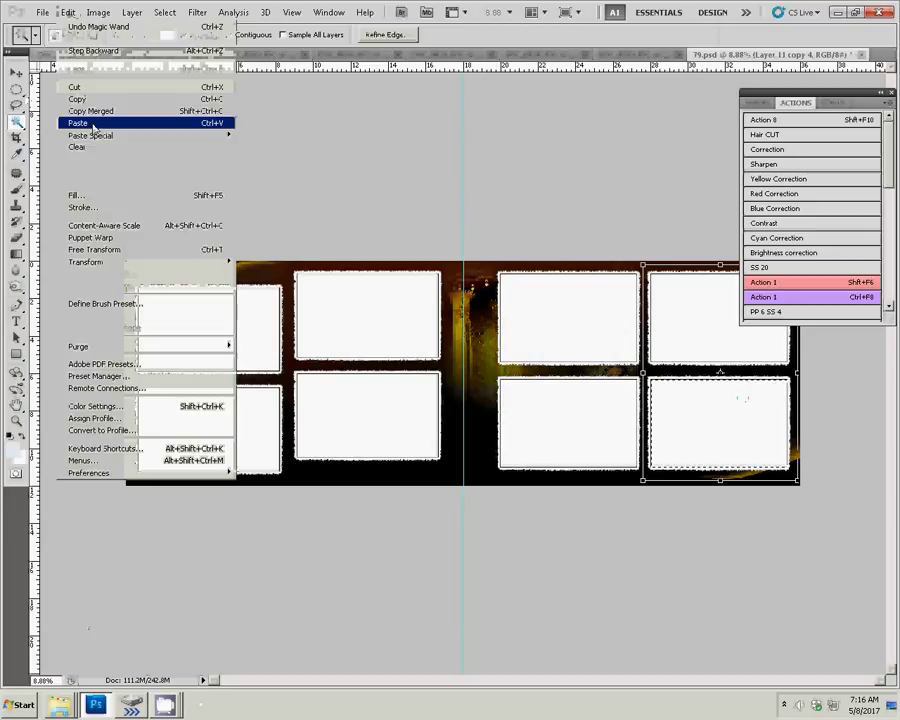
{"action": "mouse_move", "coordinate": [92, 135]}
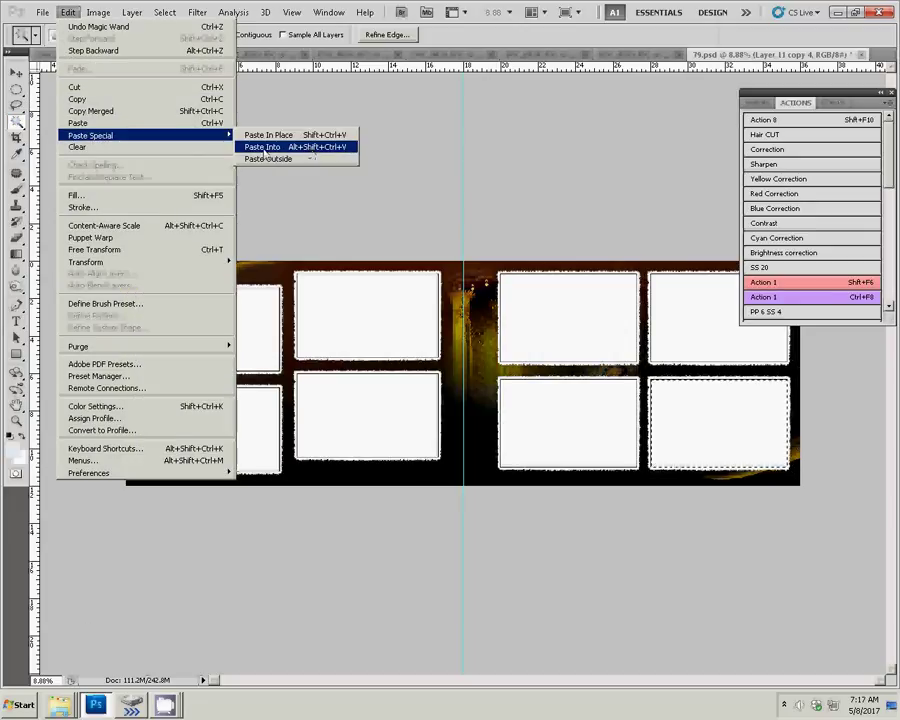
{"action": "left_click", "coordinate": [326, 152]}
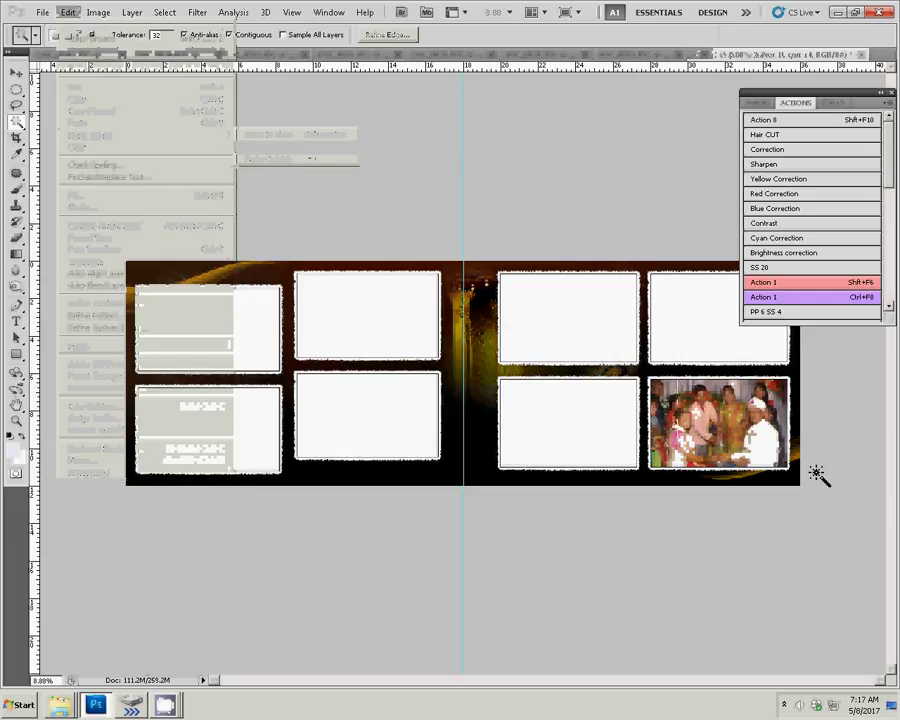
{"action": "key", "text": "v"}
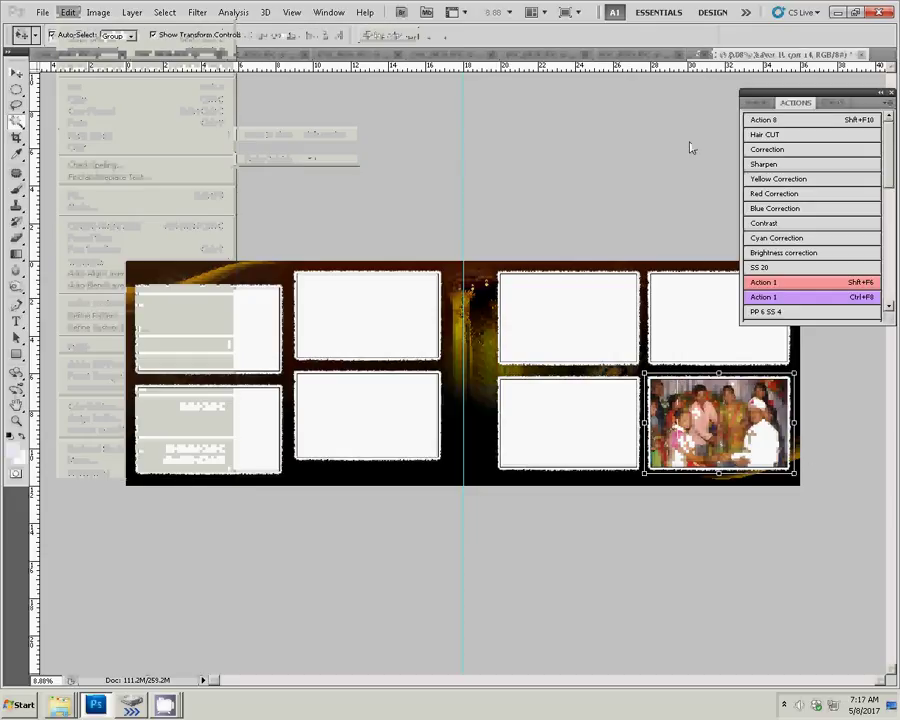
{"action": "left_click", "coordinate": [520, 266]}
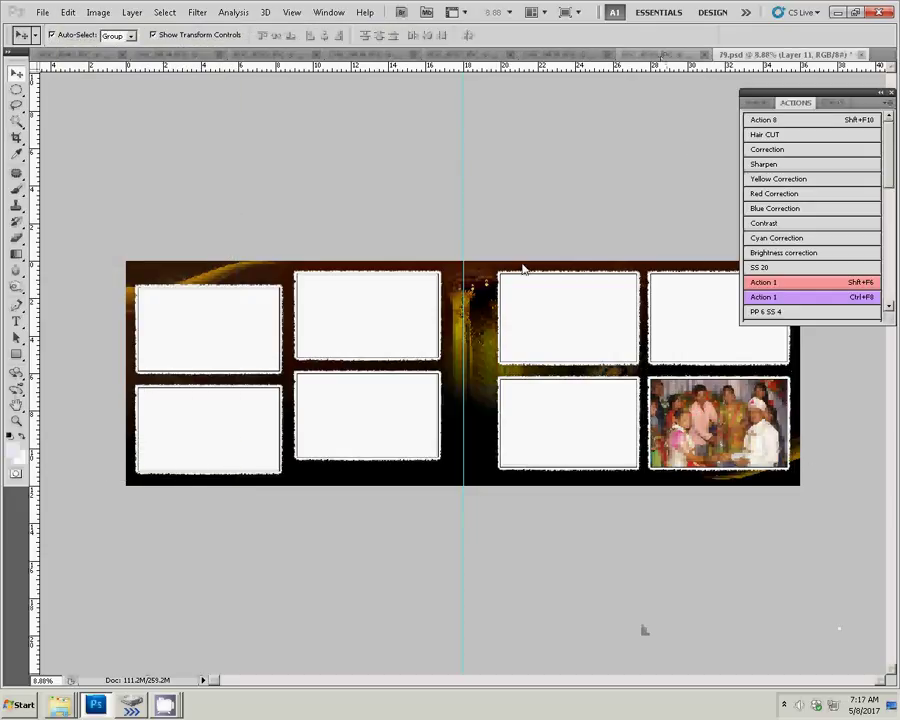
{"action": "key", "text": "ctrl+Tab"}
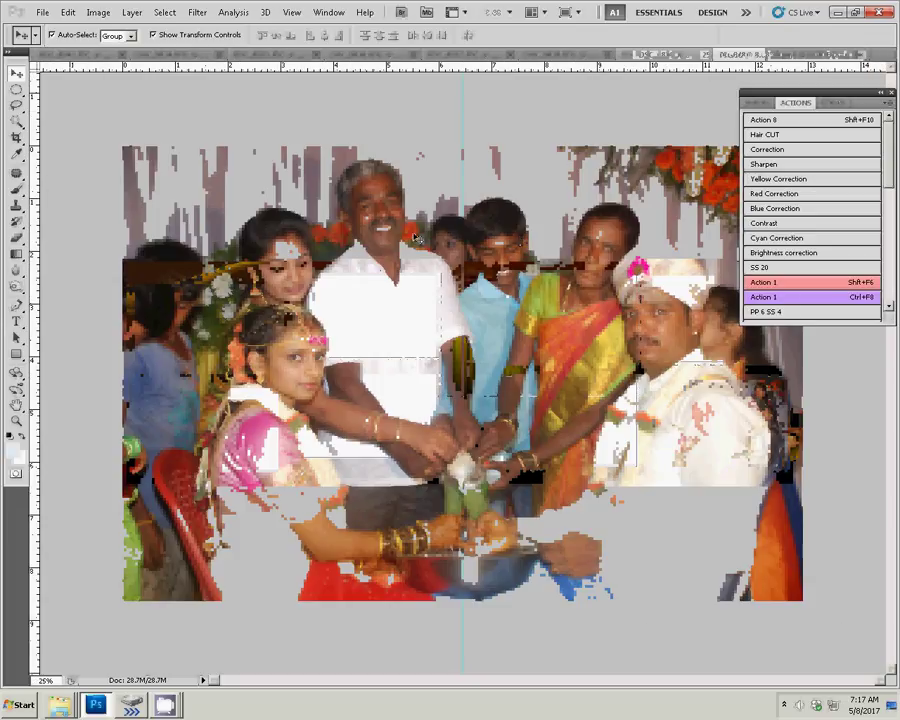
Step: Resize the guest photo to 8 inches wide and close it without saving
{"action": "key", "text": "ctrl+alt+i"}
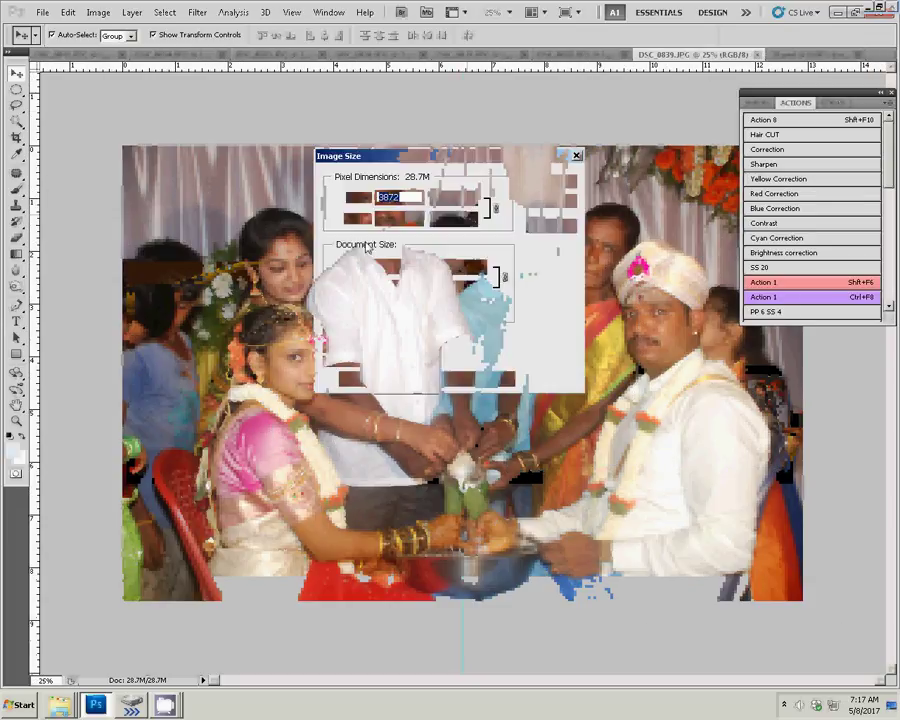
{"action": "double_click", "coordinate": [418, 266]}
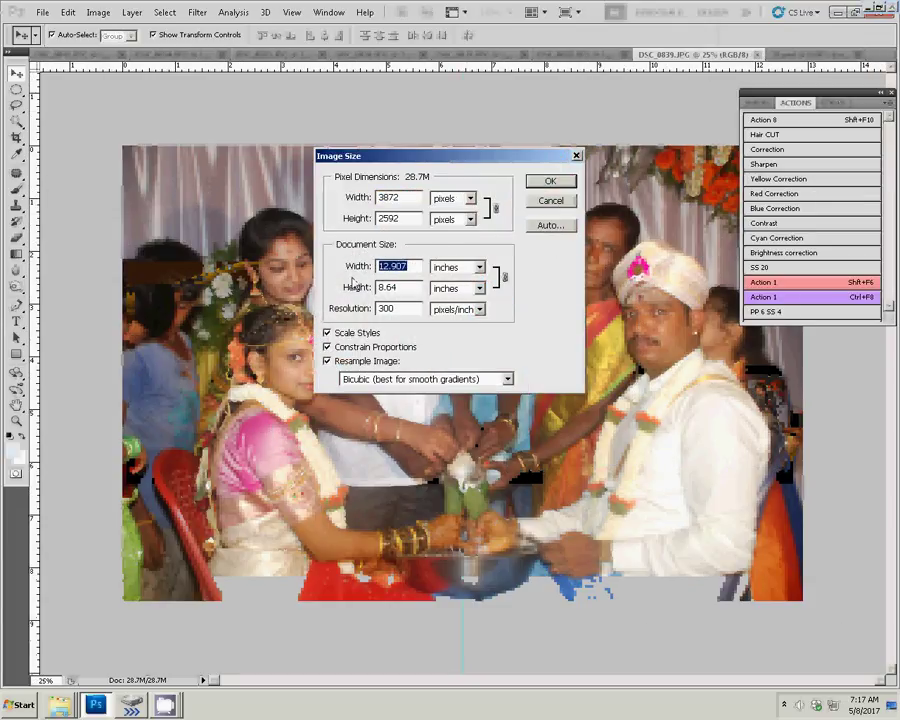
{"action": "type", "text": "8"}
{"action": "left_click", "coordinate": [558, 184]}
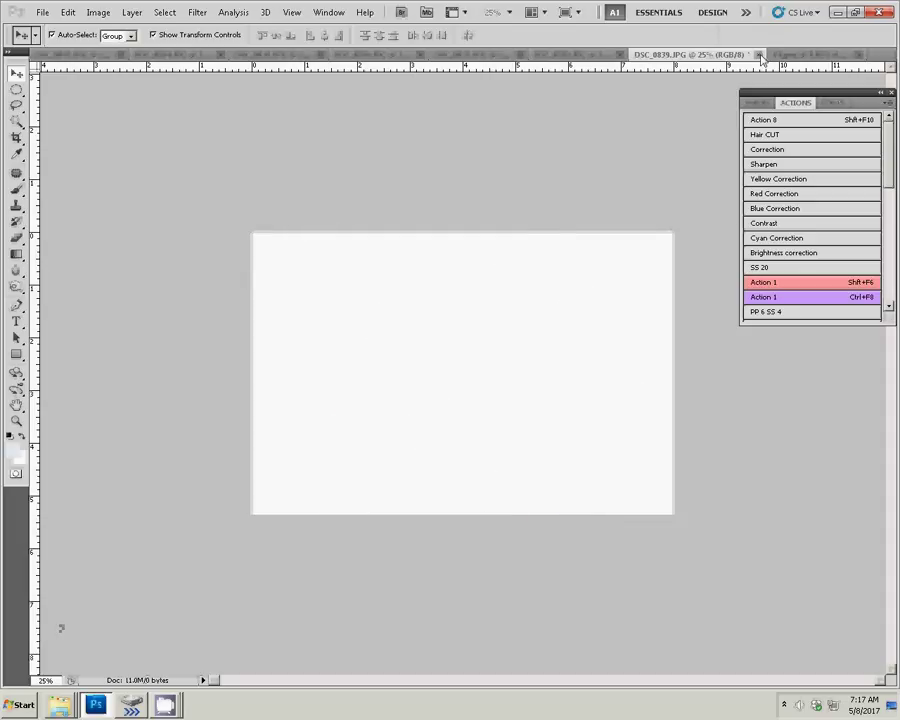
{"action": "left_click", "coordinate": [459, 263]}
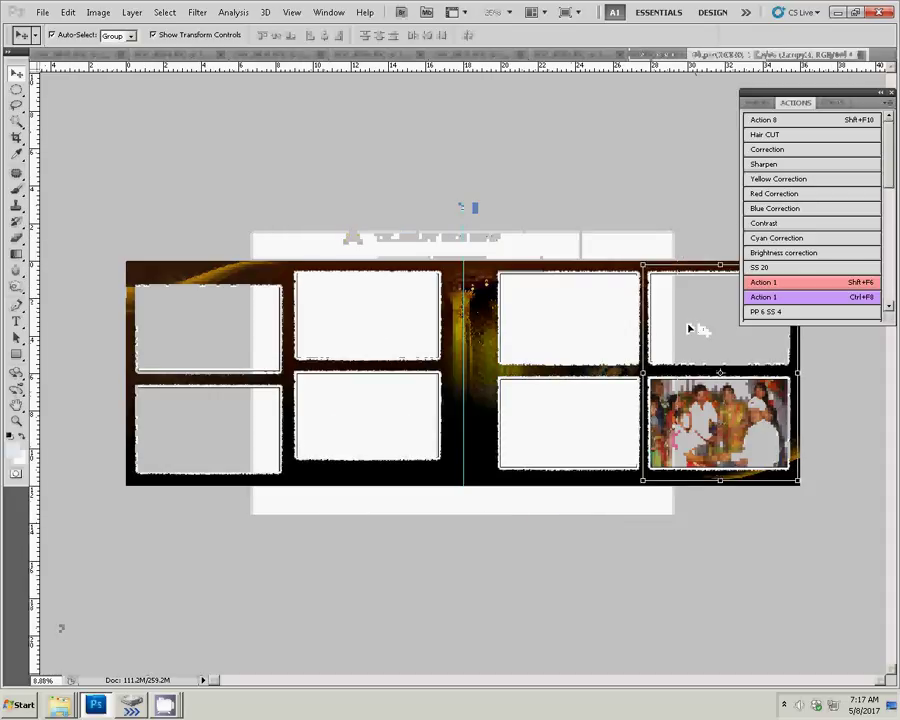
Step: Paste it into the right page's top-right frame and scale it to 92%
{"action": "key", "text": "w"}
{"action": "left_click", "coordinate": [690, 326]}
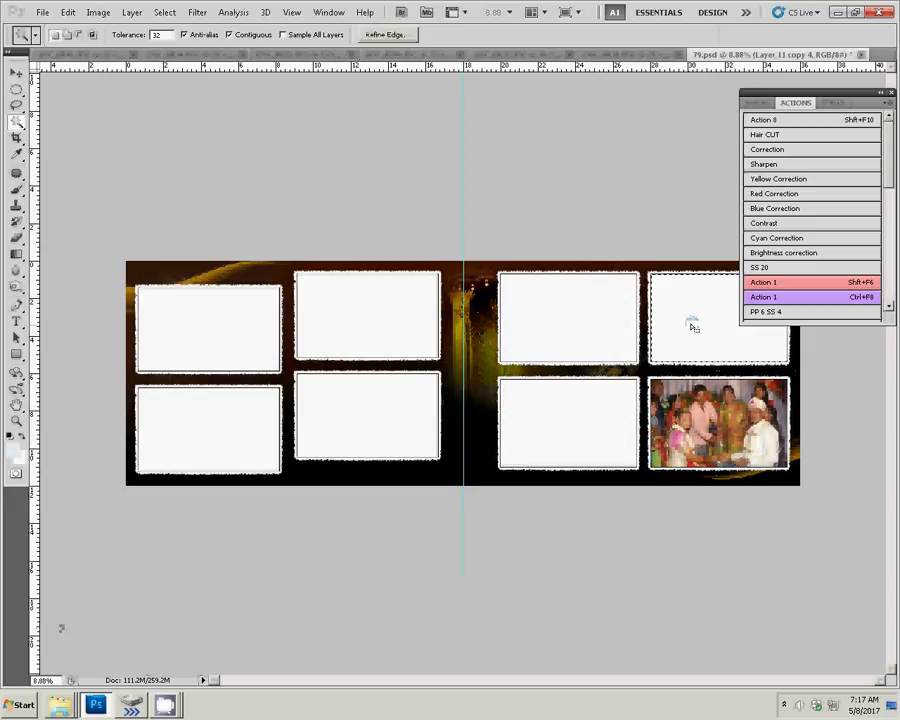
{"action": "key", "text": "shift+F6"}
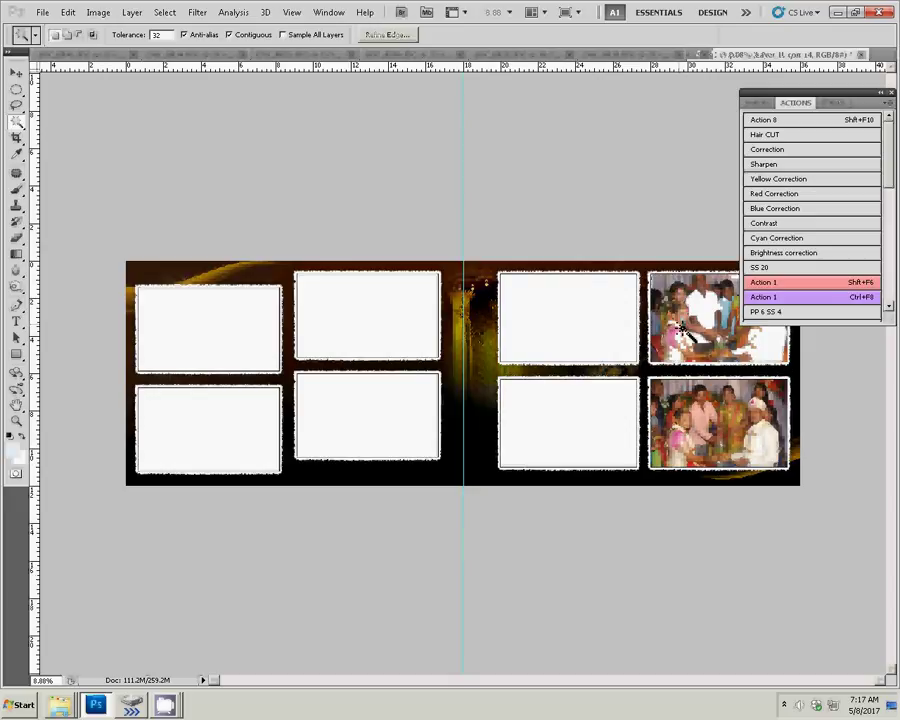
{"action": "key", "text": "v"}
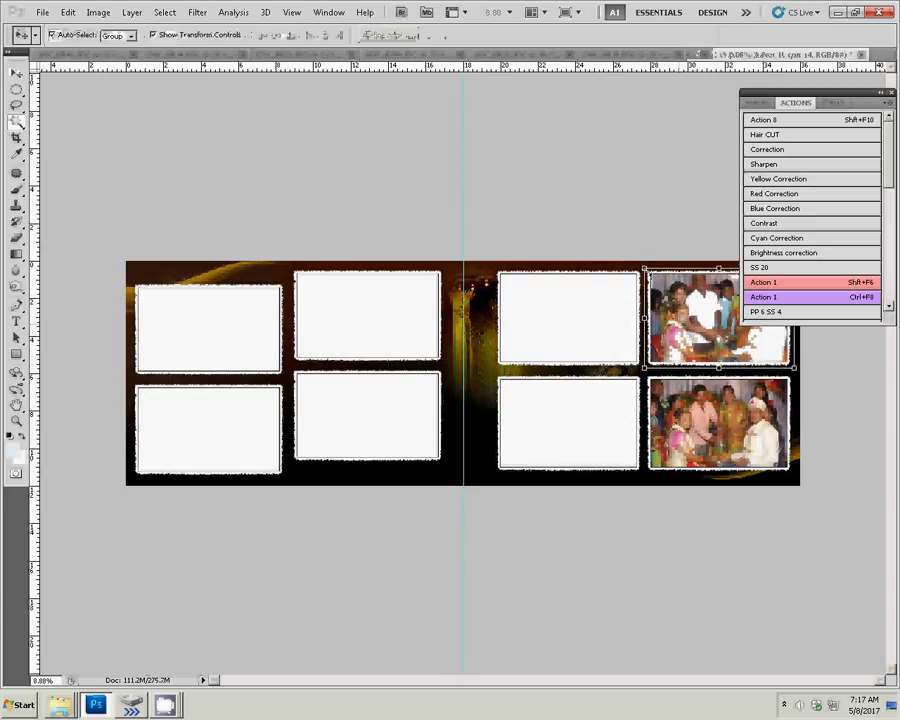
{"action": "key", "text": "ctrl+t"}
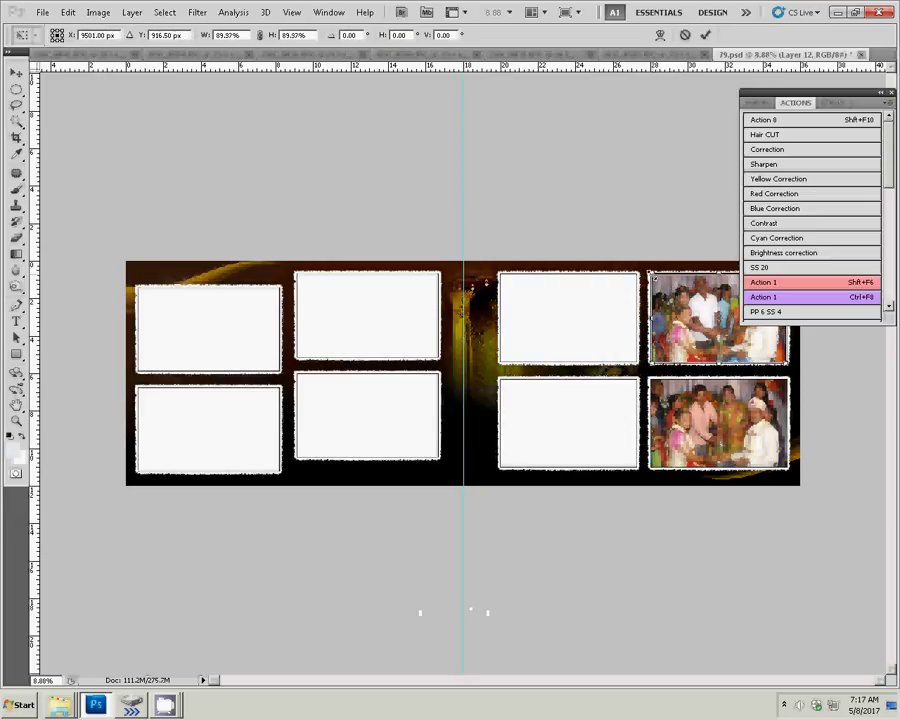
{"action": "type", "text": "92"}
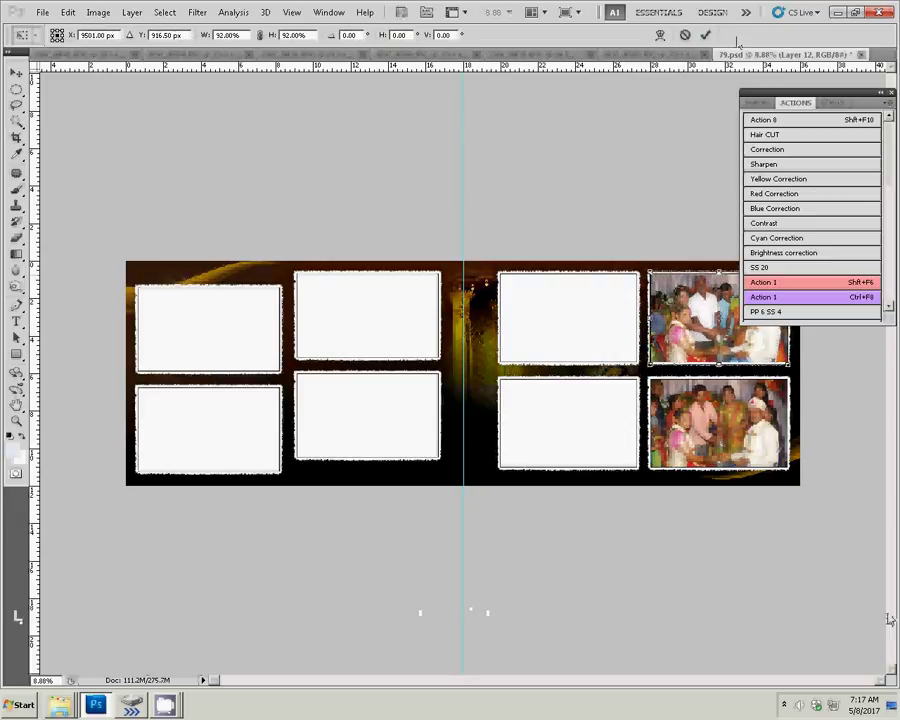
{"action": "left_click", "coordinate": [707, 37]}
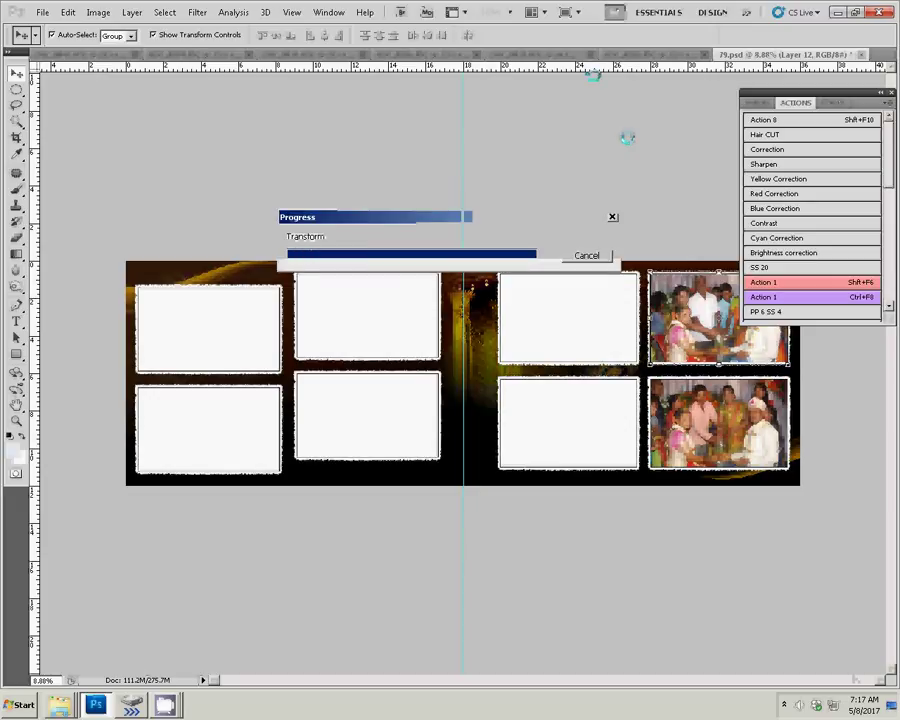
{"action": "left_click", "coordinate": [633, 57]}
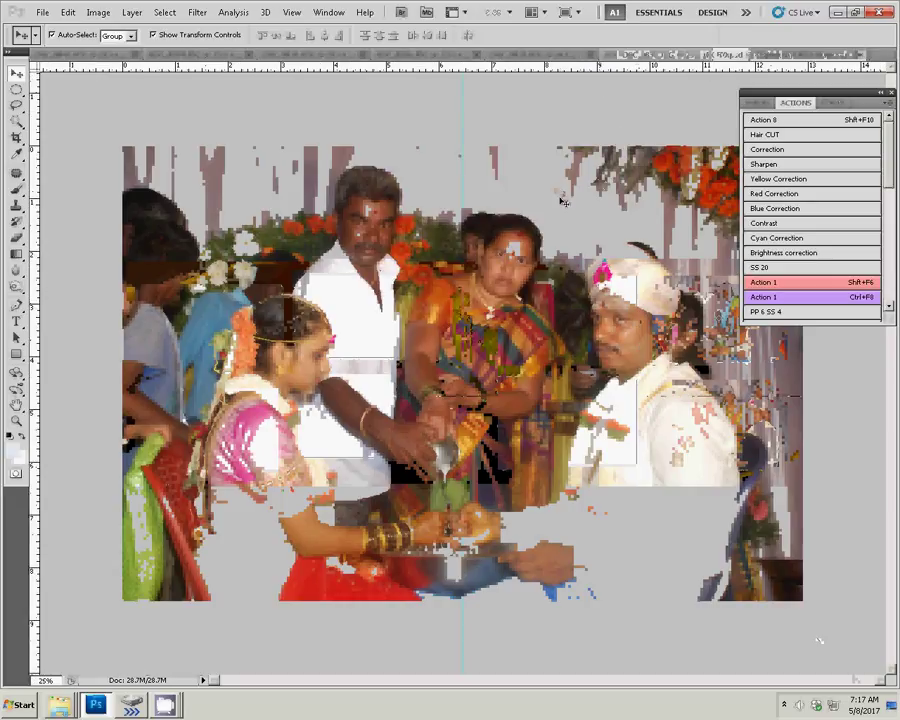
Step: Resize the photo to 8 inches wide and paste it into the right page's lower-left frame
{"action": "key", "text": "ctrl+alt+i"}
{"action": "key", "text": "Tab"}
{"action": "key", "text": "Tab"}
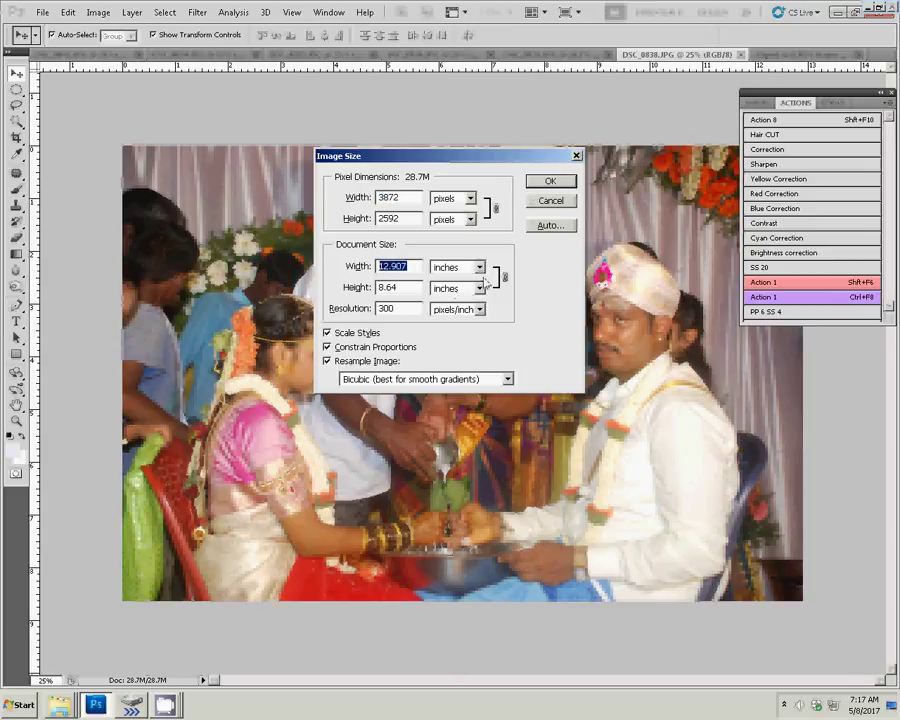
{"action": "type", "text": "8"}
{"action": "left_click", "coordinate": [527, 186]}
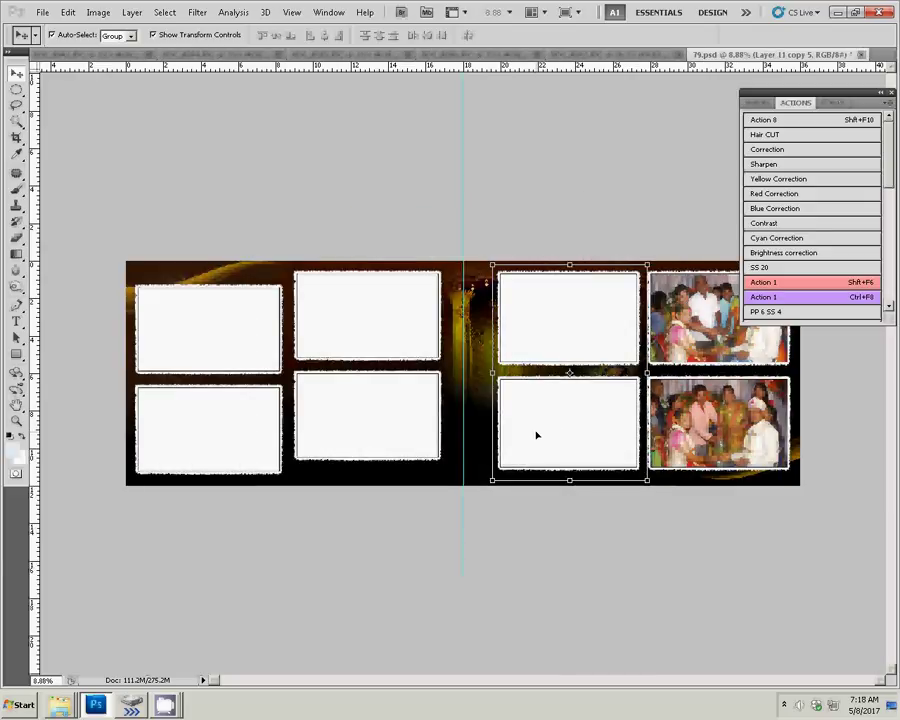
{"action": "left_click", "coordinate": [563, 434]}
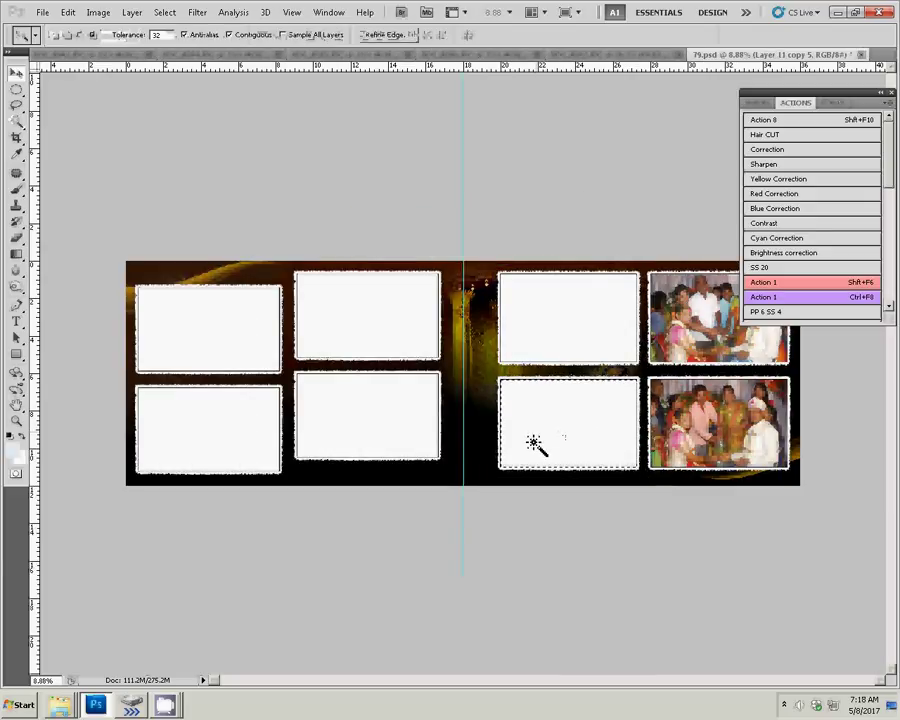
{"action": "key", "text": "ctrl+F8"}
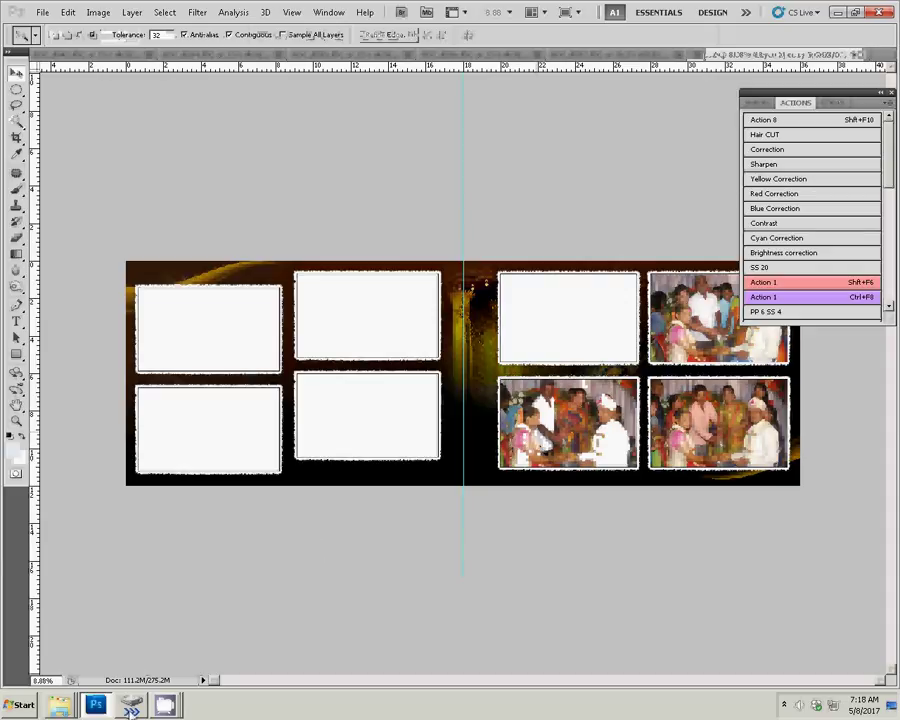
{"action": "left_click", "coordinate": [132, 706]}
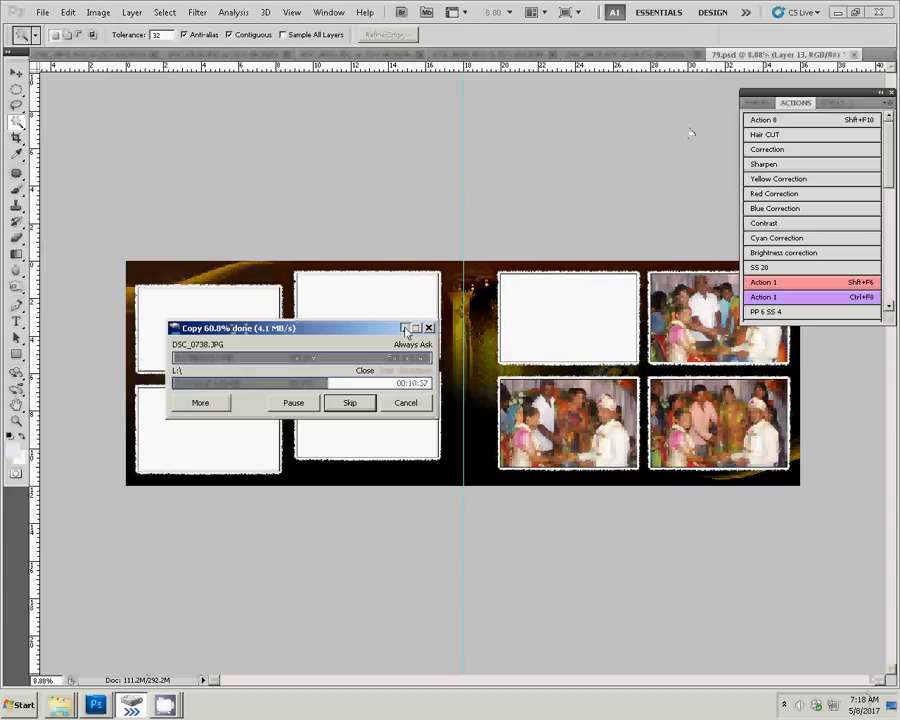
Step: Send the file copy window back and switch to the DSC_0837.JPG photo
{"action": "left_click", "coordinate": [495, 248]}
{"action": "key", "text": "v"}
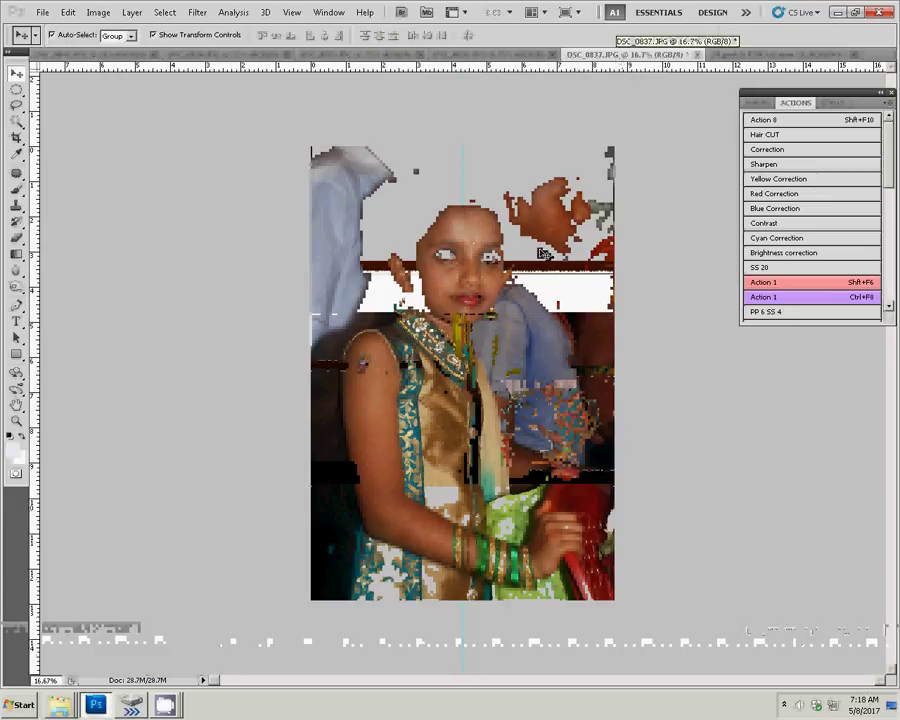
{"action": "mouse_move", "coordinate": [618, 55]}
{"action": "left_mouse_down"}
{"action": "mouse_move", "coordinate": [885, 636]}
{"action": "mouse_move", "coordinate": [525, 60]}
{"action": "mouse_move", "coordinate": [557, 52]}
{"action": "left_mouse_up"}
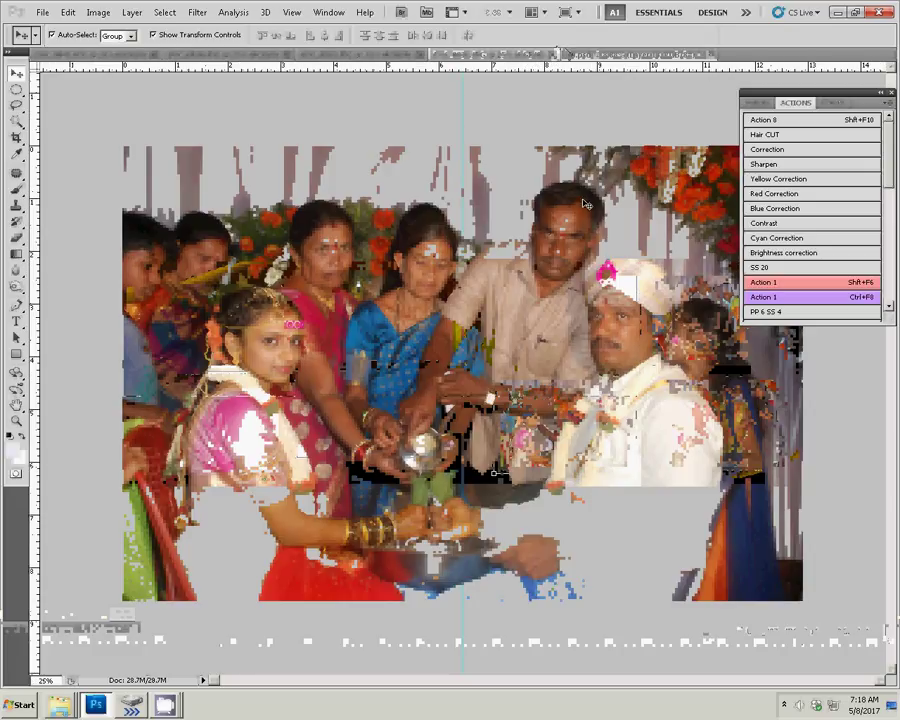
Step: Resize DSC_0836.JPG to 8 inches wide, cut it, and close it without saving
{"action": "key", "text": "ctrl+alt+i"}
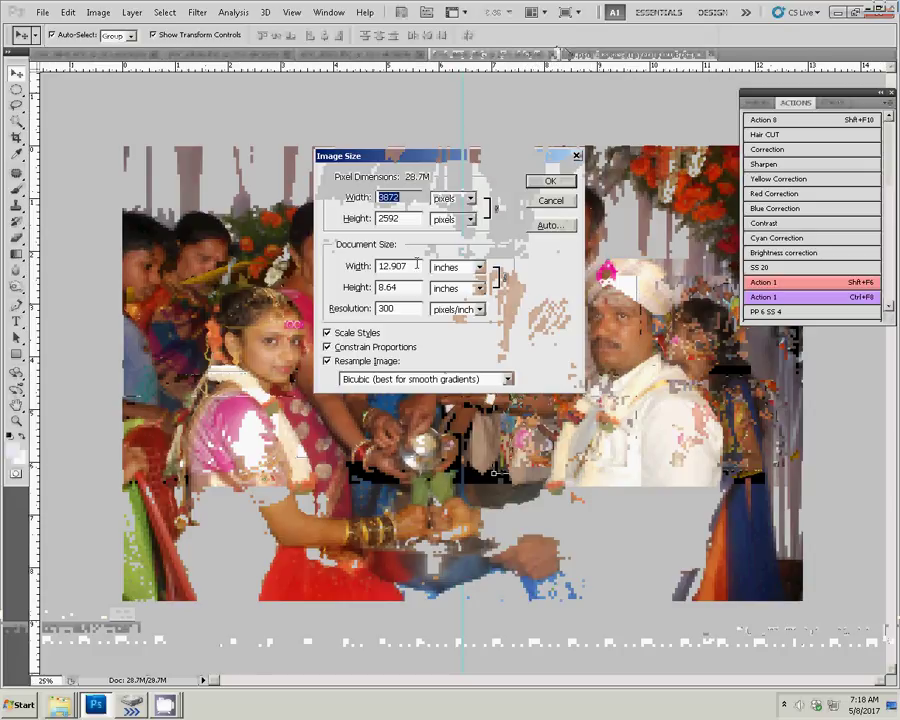
{"action": "key", "text": "Tab"}
{"action": "key", "text": "Tab"}
{"action": "type", "text": "8"}
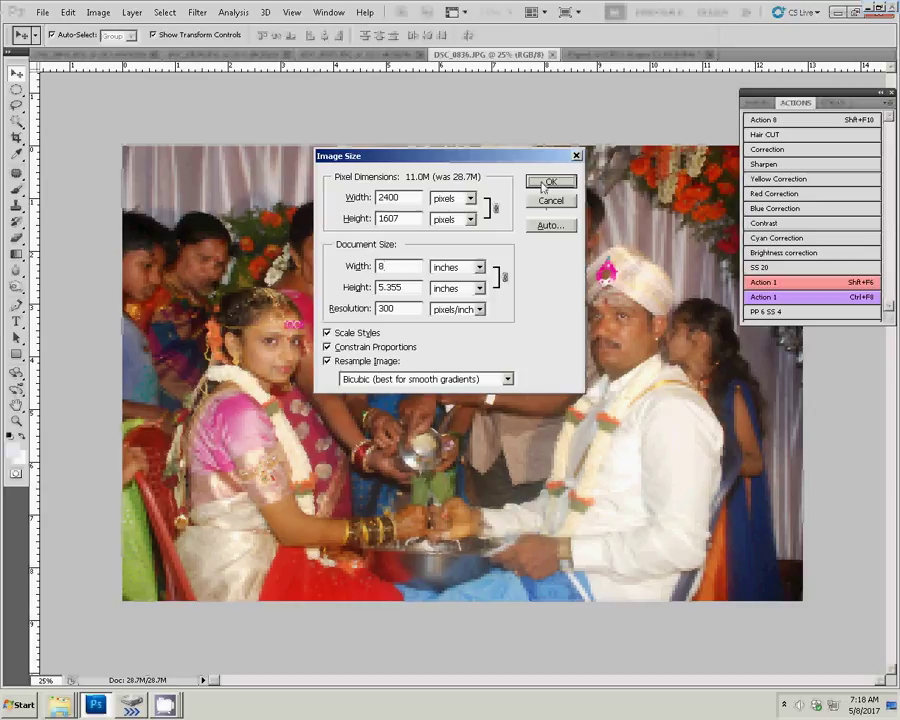
{"action": "left_click", "coordinate": [547, 182]}
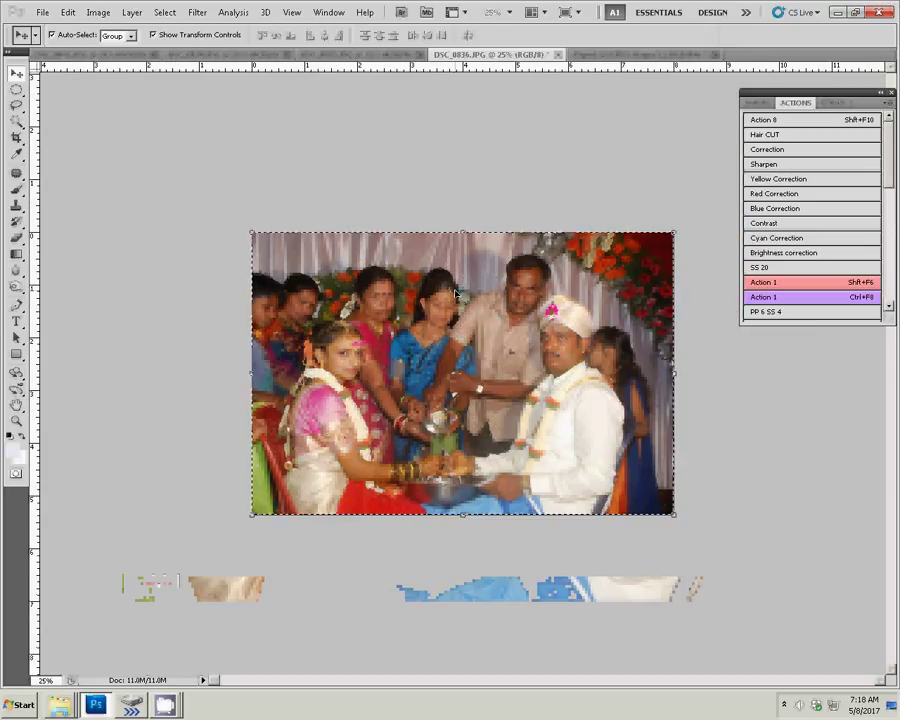
{"action": "key", "text": "ctrl+x"}
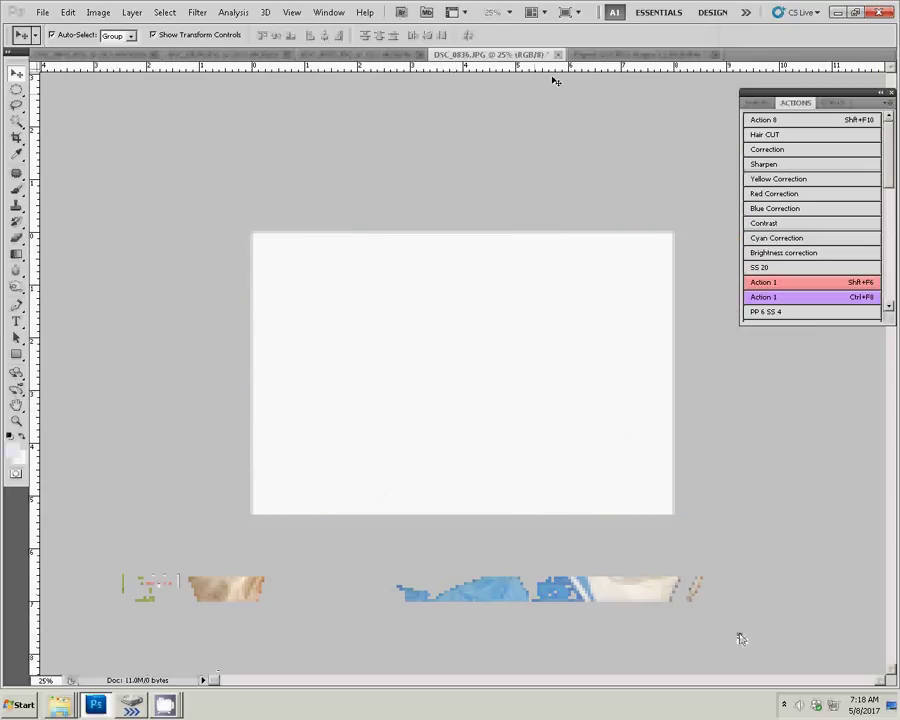
{"action": "left_click", "coordinate": [557, 54]}
{"action": "left_click", "coordinate": [460, 263]}
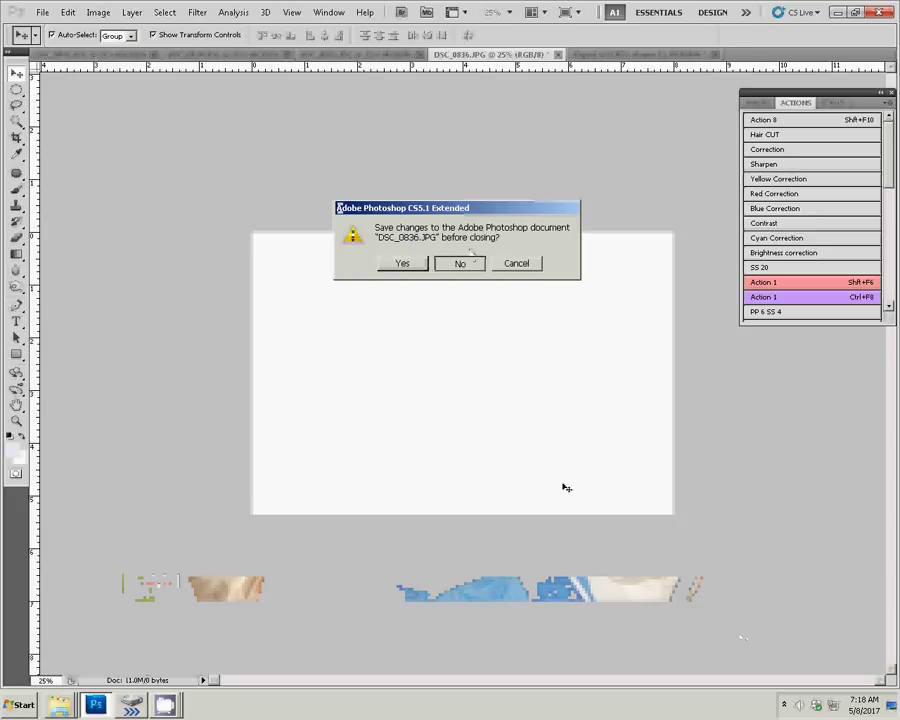
Step: Paste the couple photo into the right page's top-left frame and deselect
{"action": "left_click", "coordinate": [563, 311]}
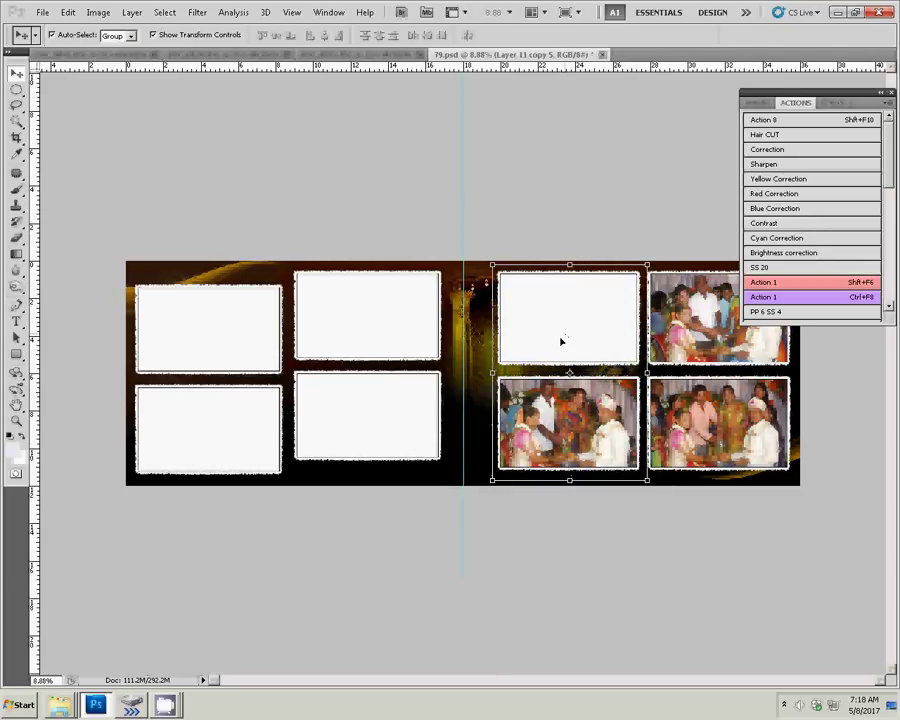
{"action": "key", "text": "w"}
{"action": "left_click", "coordinate": [562, 341]}
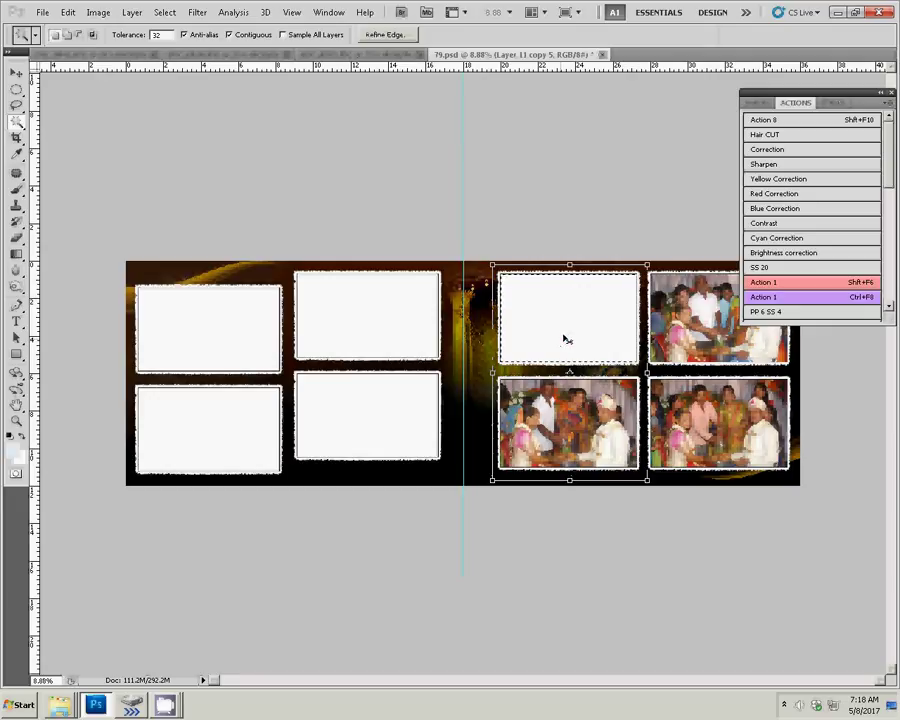
{"action": "key", "text": "ctrl+alt+shift+v"}
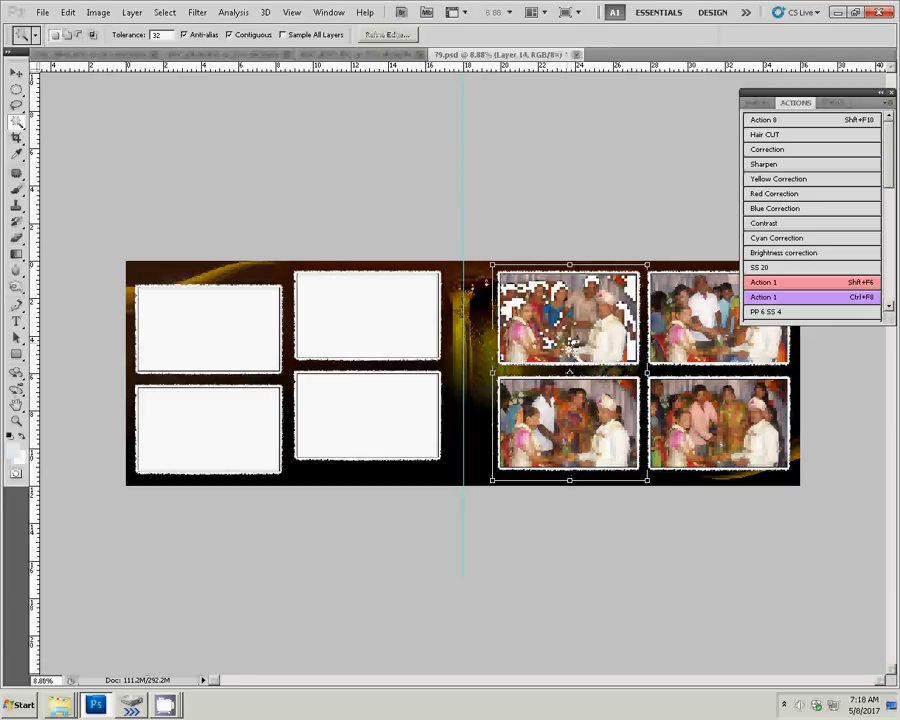
{"action": "key", "text": "v"}
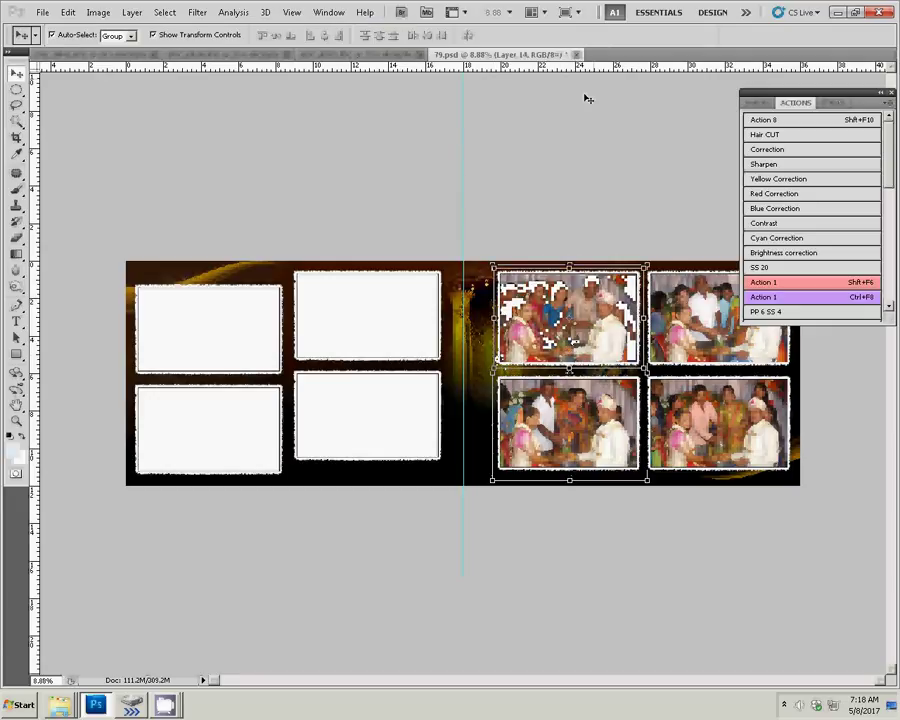
{"action": "key", "text": "ctrl+d"}
Step: Resize DSC_0835.JPG to 8 inches wide, cut it, and close it unsaved
{"action": "left_click", "coordinate": [356, 55]}
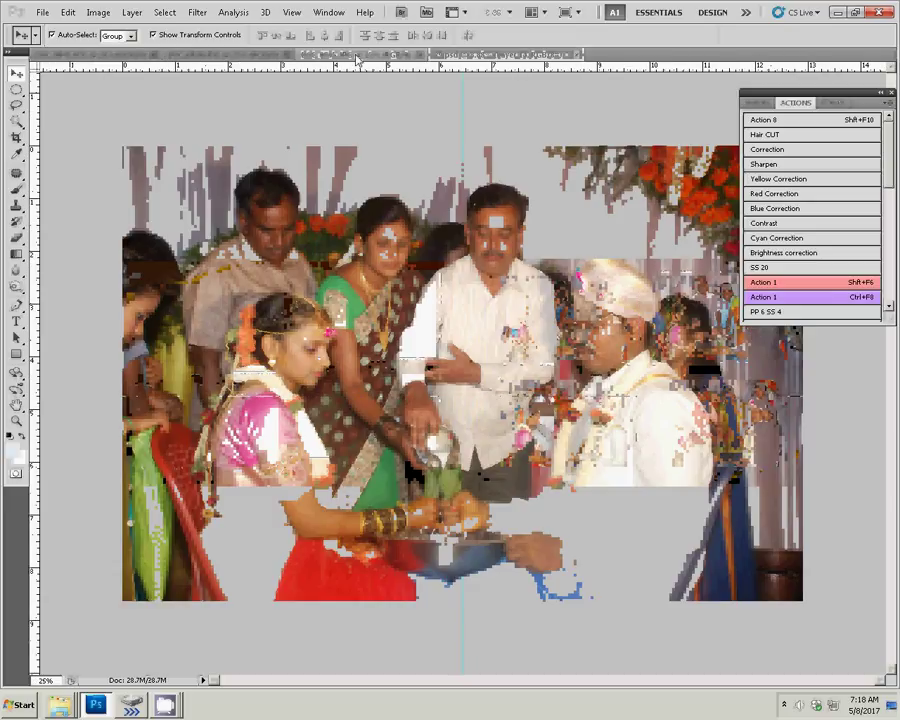
{"action": "key", "text": "ctrl+alt+i"}
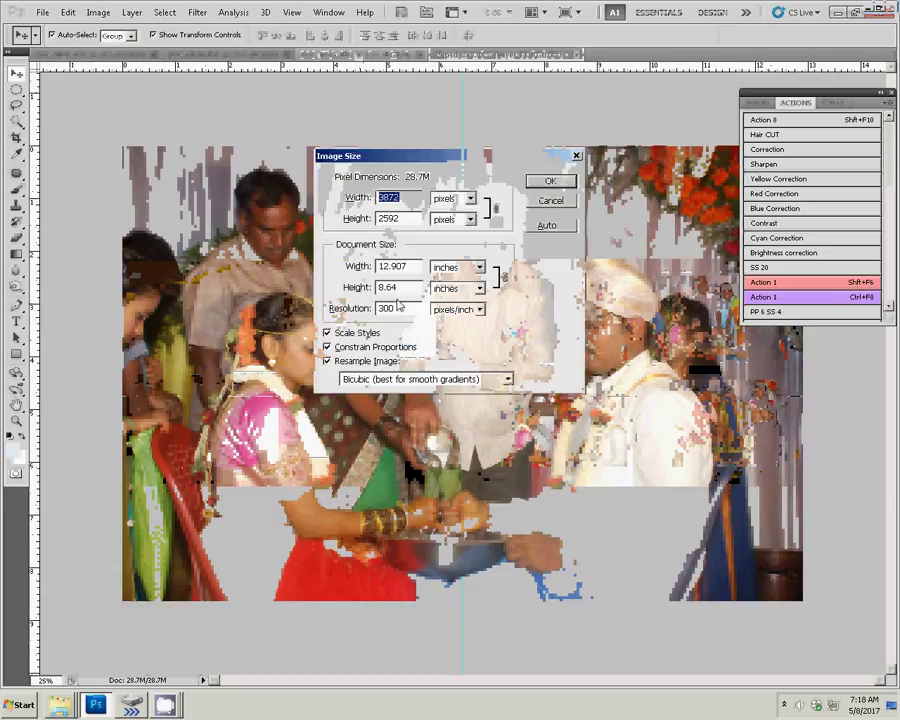
{"action": "key", "text": "Tab"}
{"action": "key", "text": "Tab"}
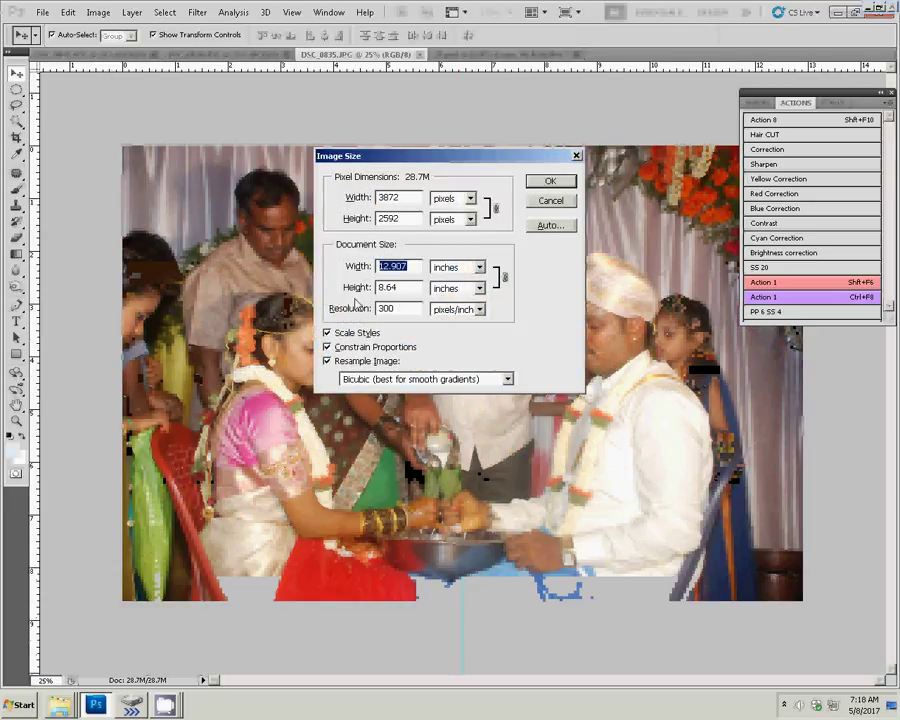
{"action": "type", "text": "8"}
{"action": "left_click", "coordinate": [549, 181]}
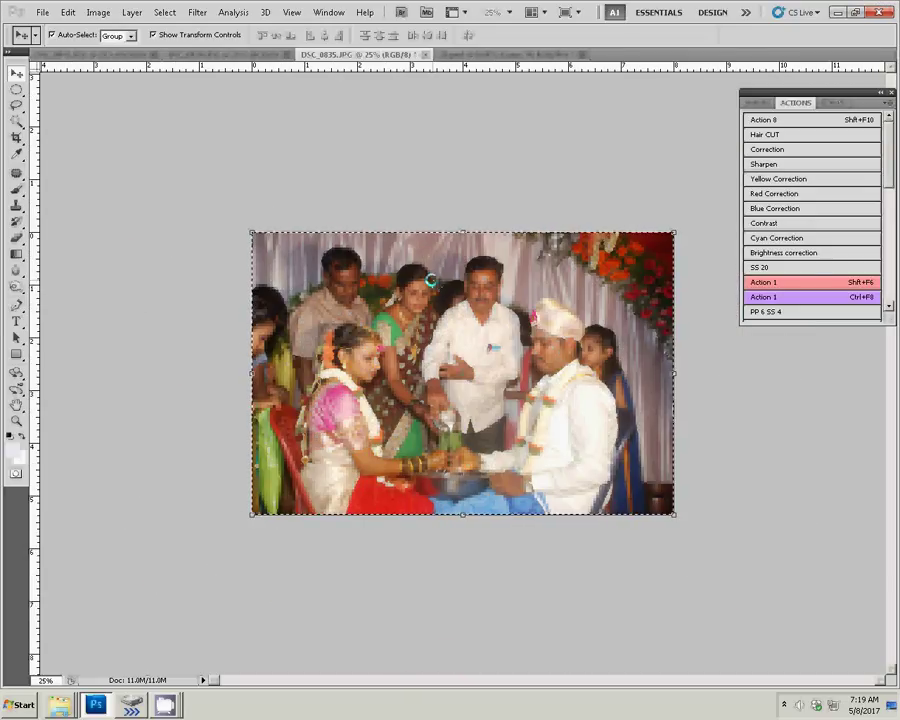
{"action": "left_click", "coordinate": [425, 54]}
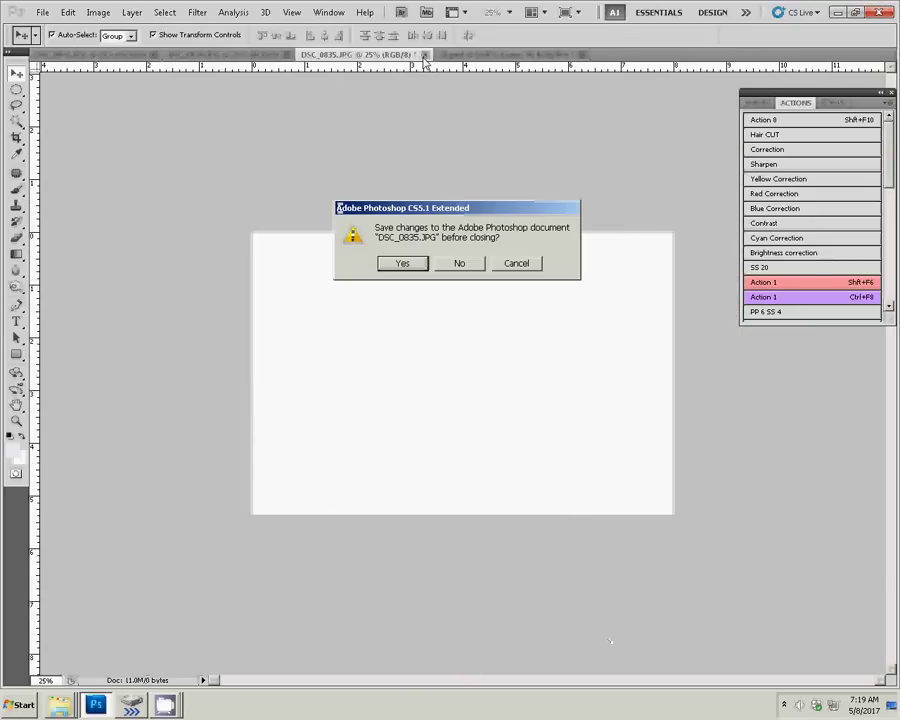
{"action": "left_click", "coordinate": [471, 264]}
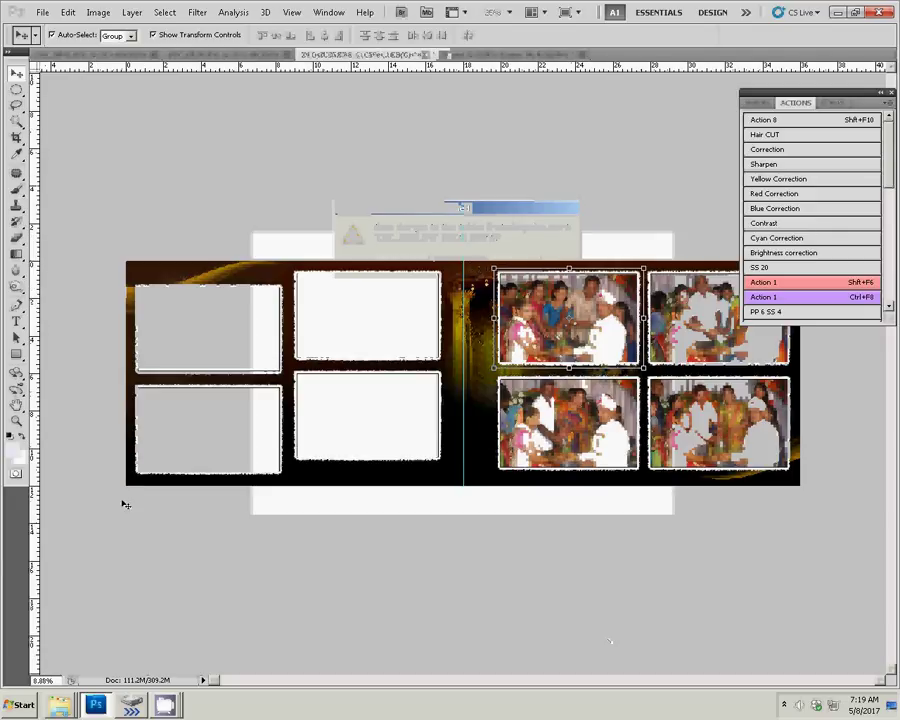
Step: Paste it into the left page's lower middle frame, scaled to about 94%
{"action": "left_click", "coordinate": [335, 444]}
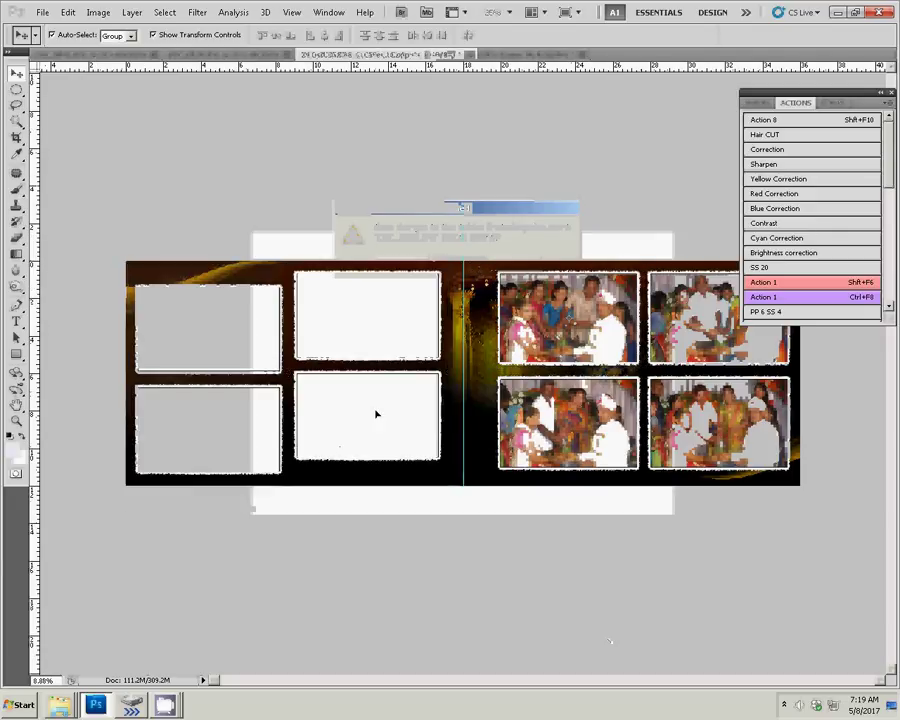
{"action": "key", "text": "w"}
{"action": "left_click", "coordinate": [362, 420]}
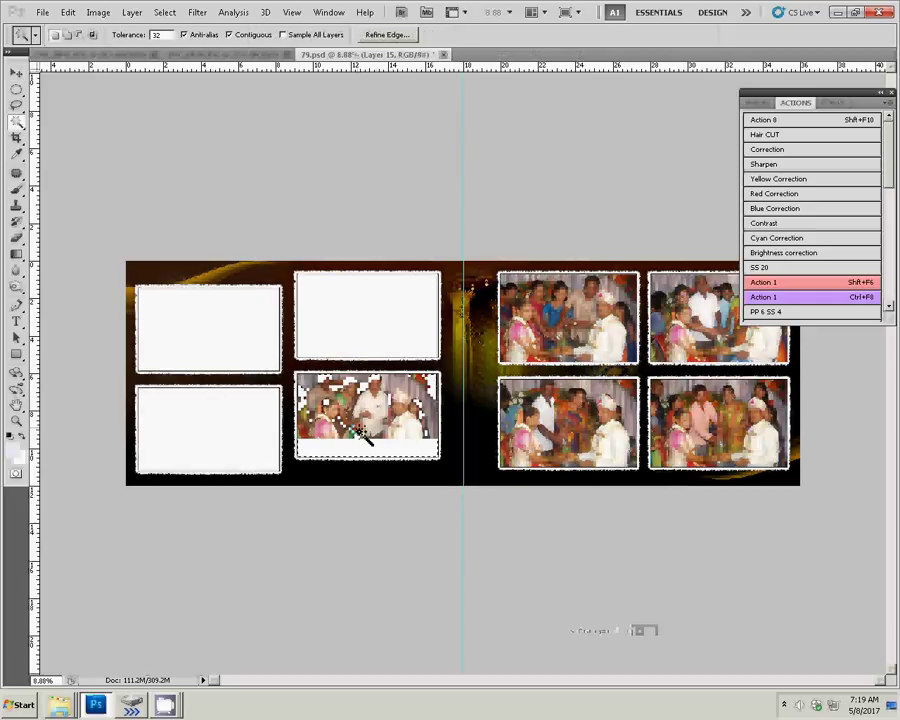
{"action": "left_click_drag", "start_coordinate": [446, 363], "coordinate": [442, 368]}
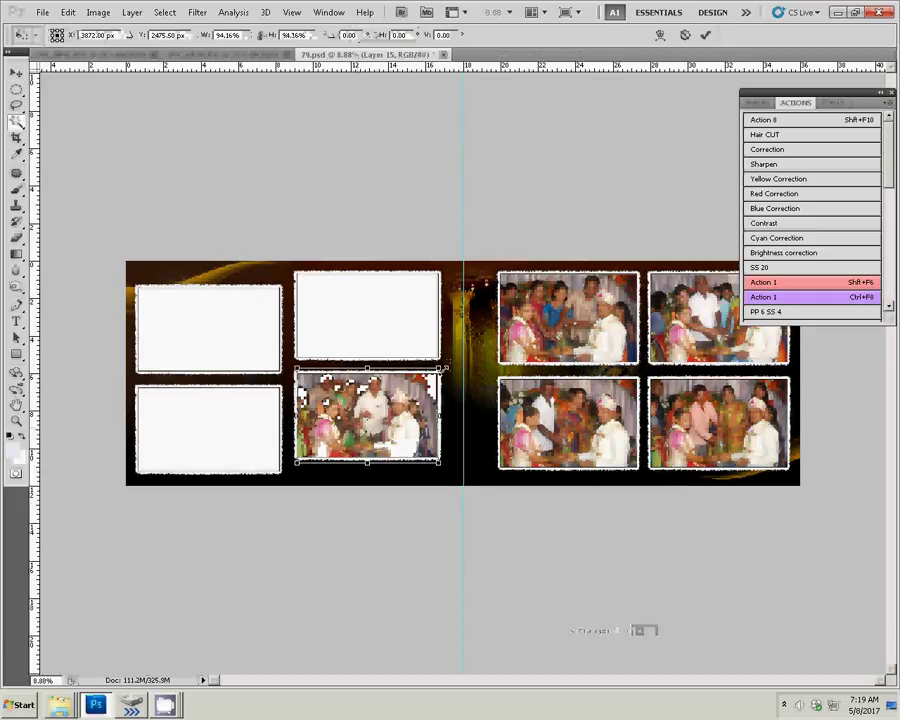
{"action": "key", "text": "Return"}
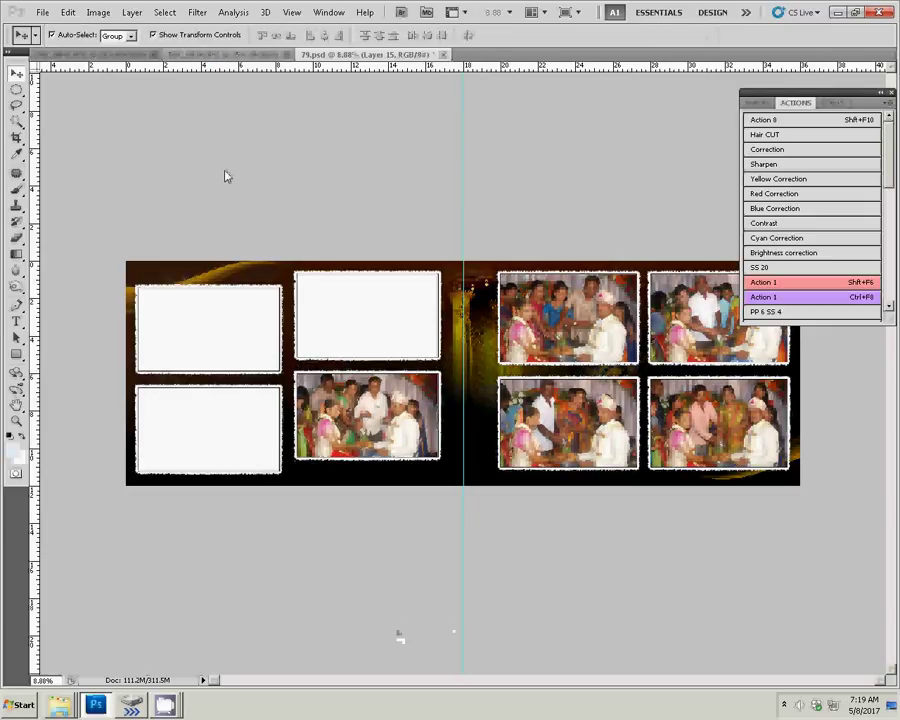
{"action": "key", "text": "ctrl+Tab"}
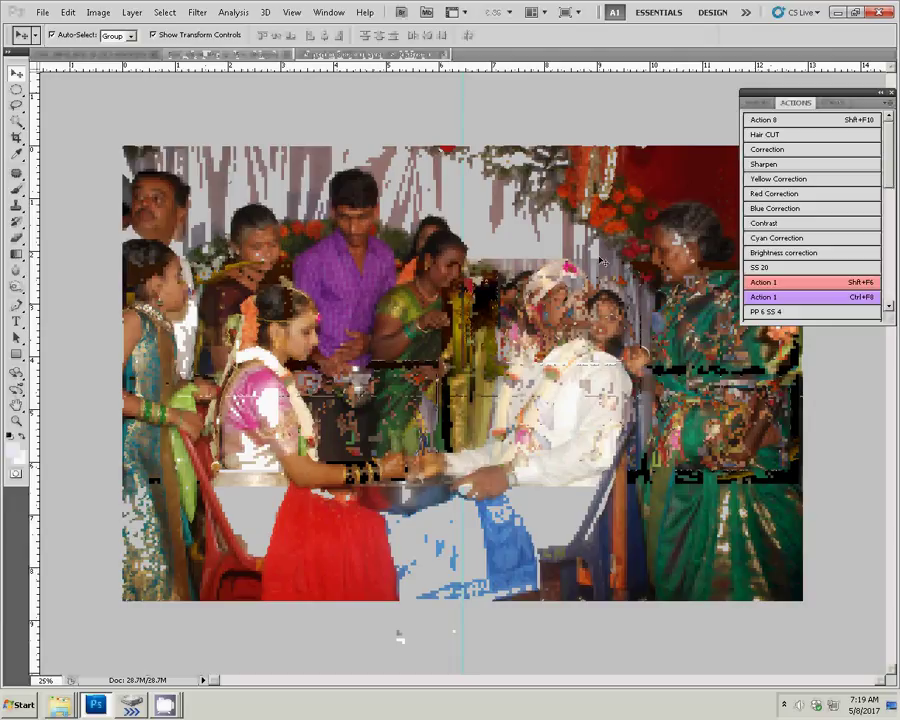
Step: Resize DSC_0834 to 8 inches wide, take the whole picture, and close it unsaved
{"action": "key", "text": "ctrl+alt+i"}
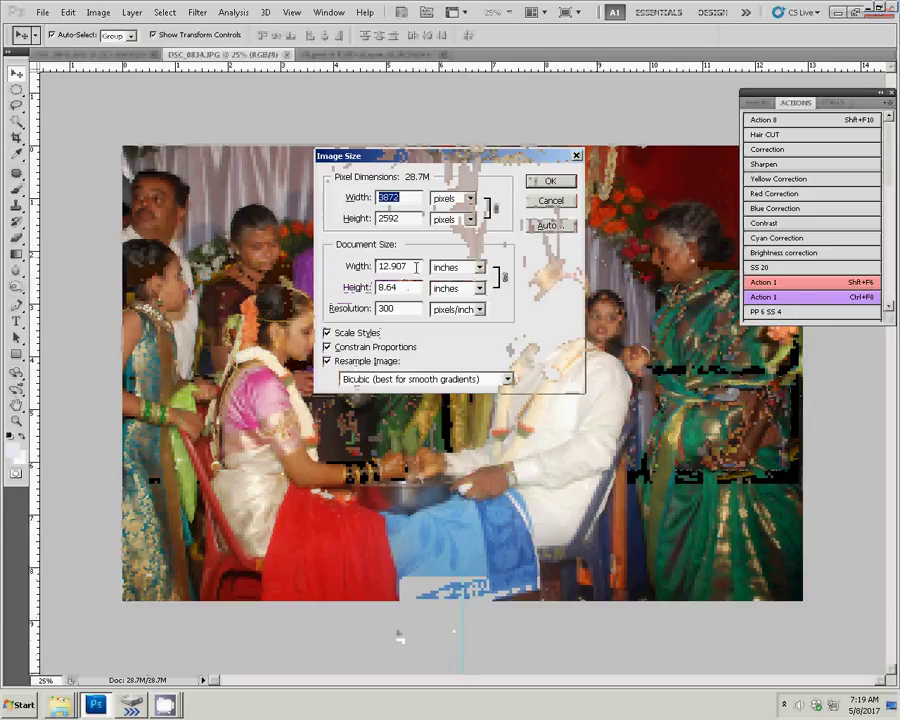
{"action": "double_click", "coordinate": [416, 267]}
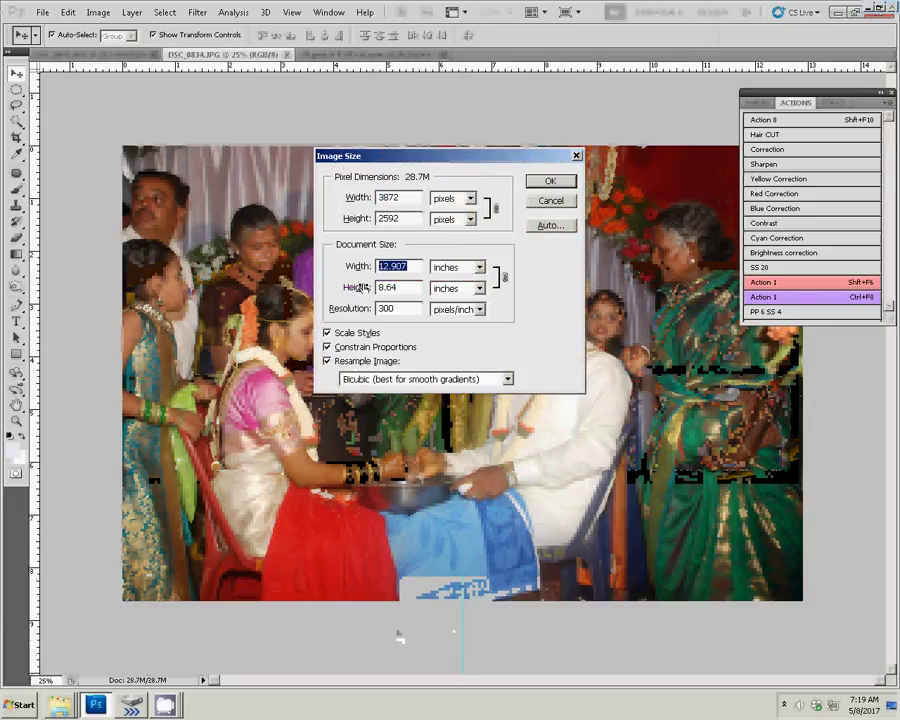
{"action": "type", "text": "8"}
{"action": "left_click", "coordinate": [550, 181]}
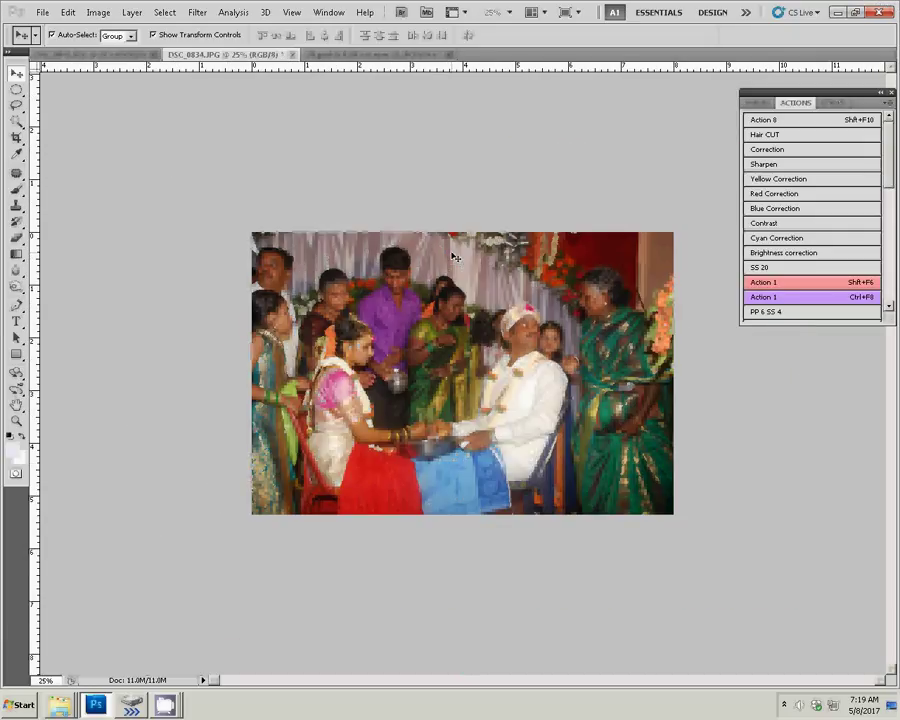
{"action": "key", "text": "ctrl+a"}
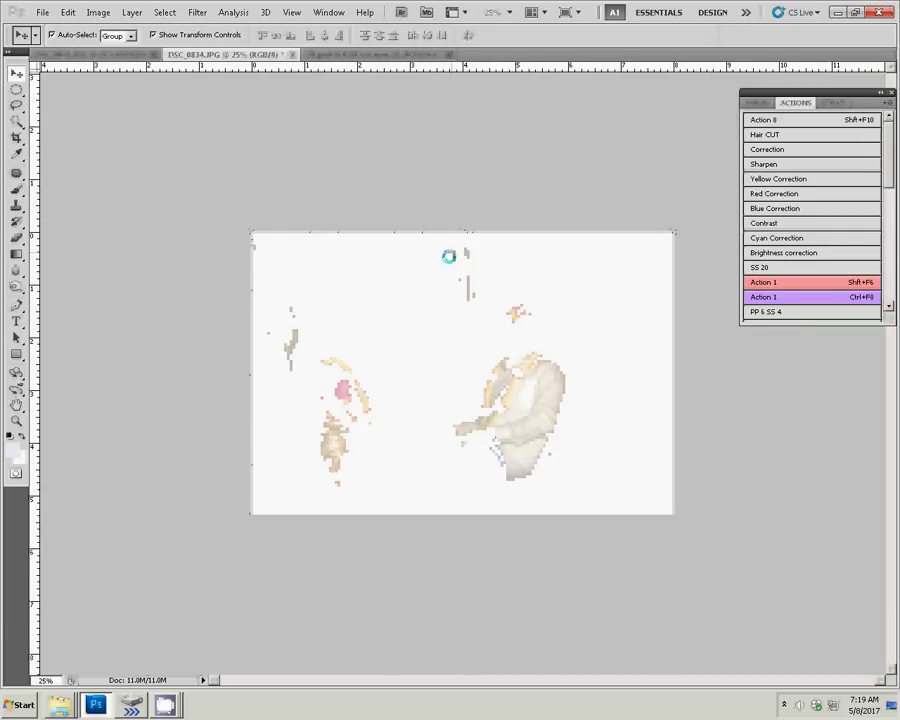
{"action": "key", "text": "ctrl+w"}
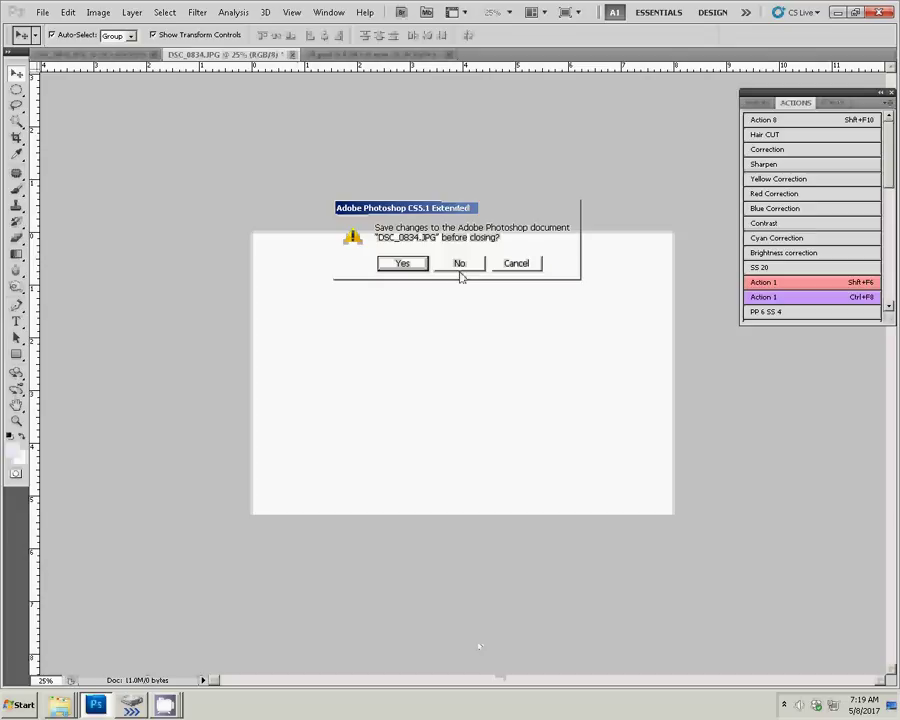
{"action": "left_click", "coordinate": [470, 264]}
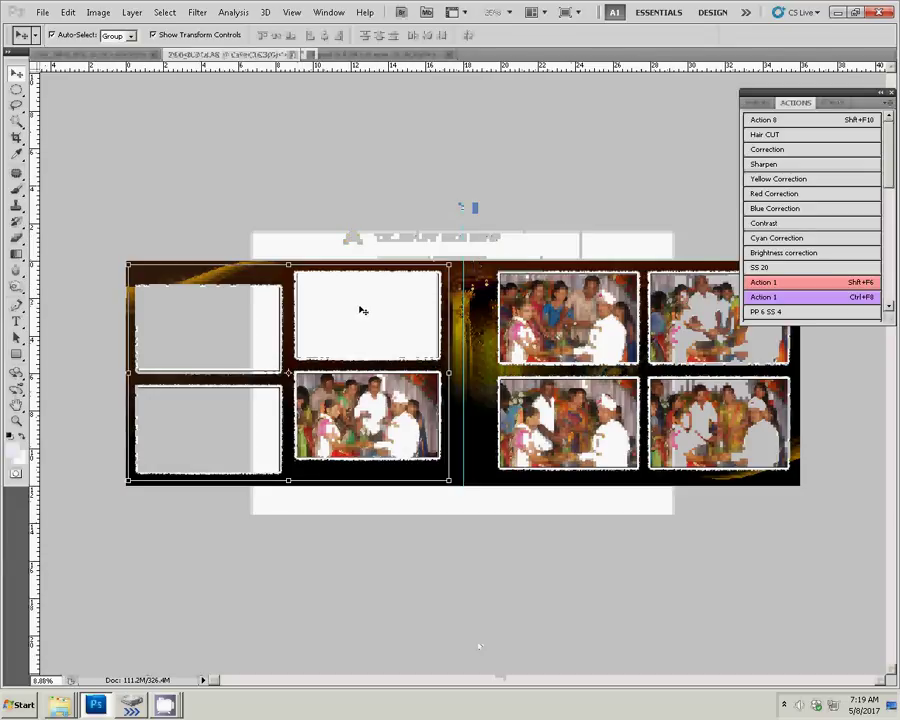
Step: Paste it into the left page's top middle frame, scaled to about 95%
{"action": "key", "text": "w"}
{"action": "left_click", "coordinate": [362, 305]}
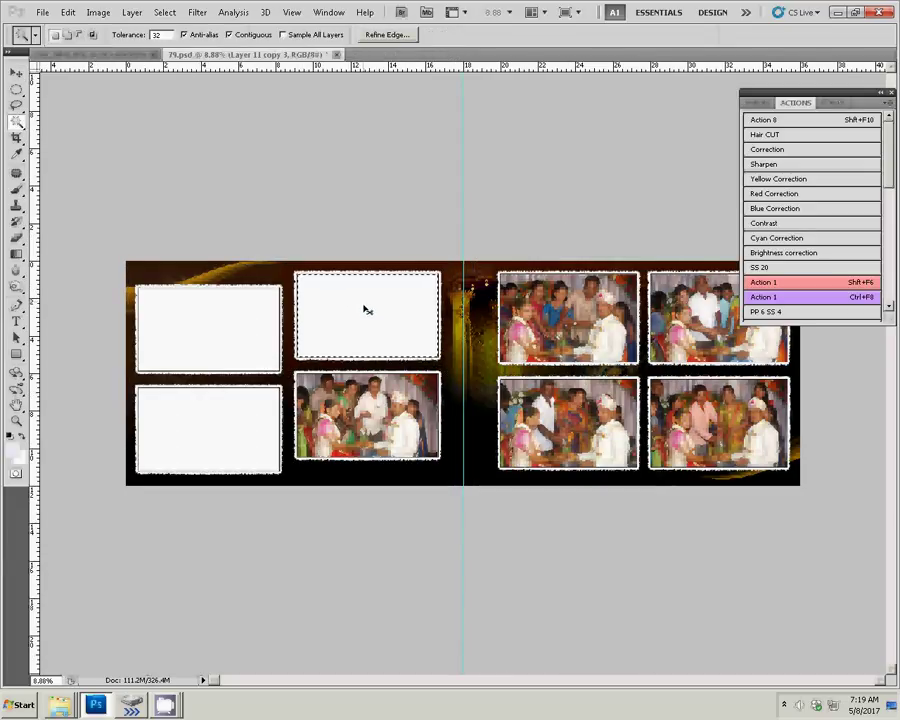
{"action": "key", "text": "shift+F6"}
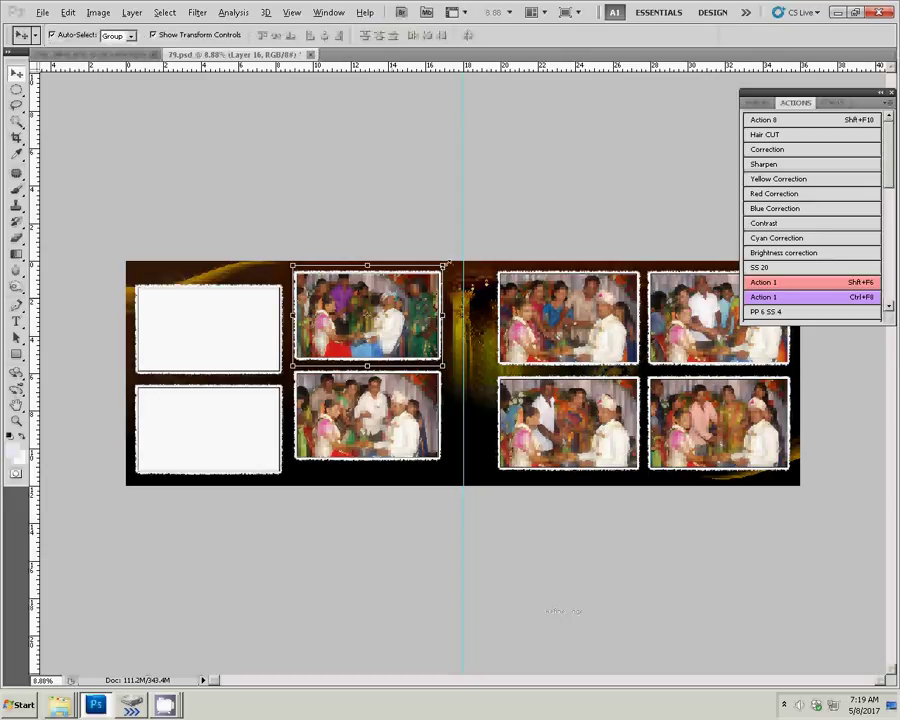
{"action": "left_click_drag", "start_coordinate": [446, 264], "coordinate": [446, 269]}
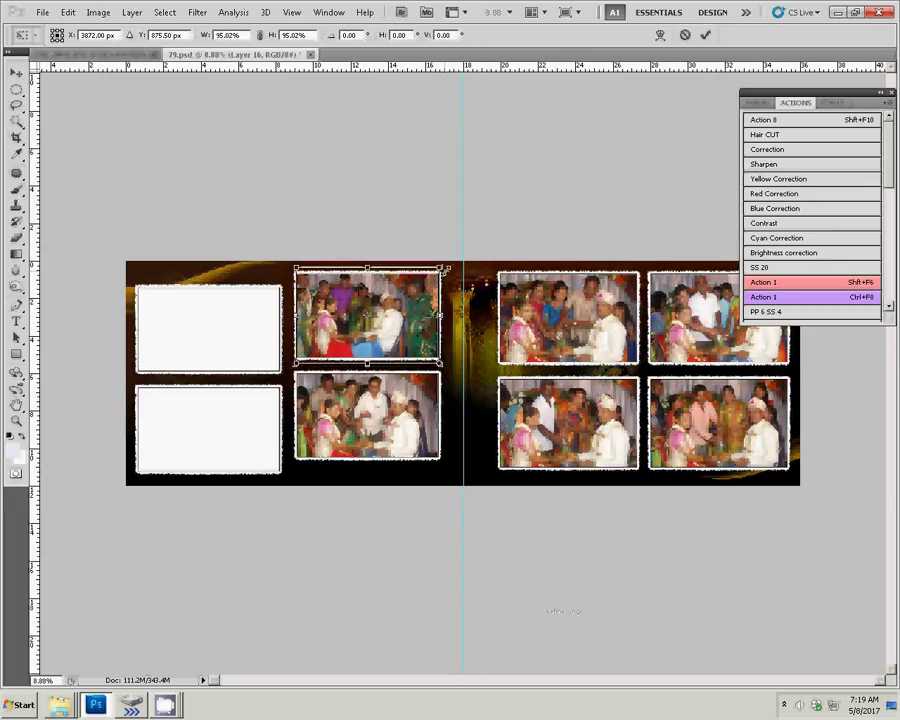
{"action": "key", "text": "Return"}
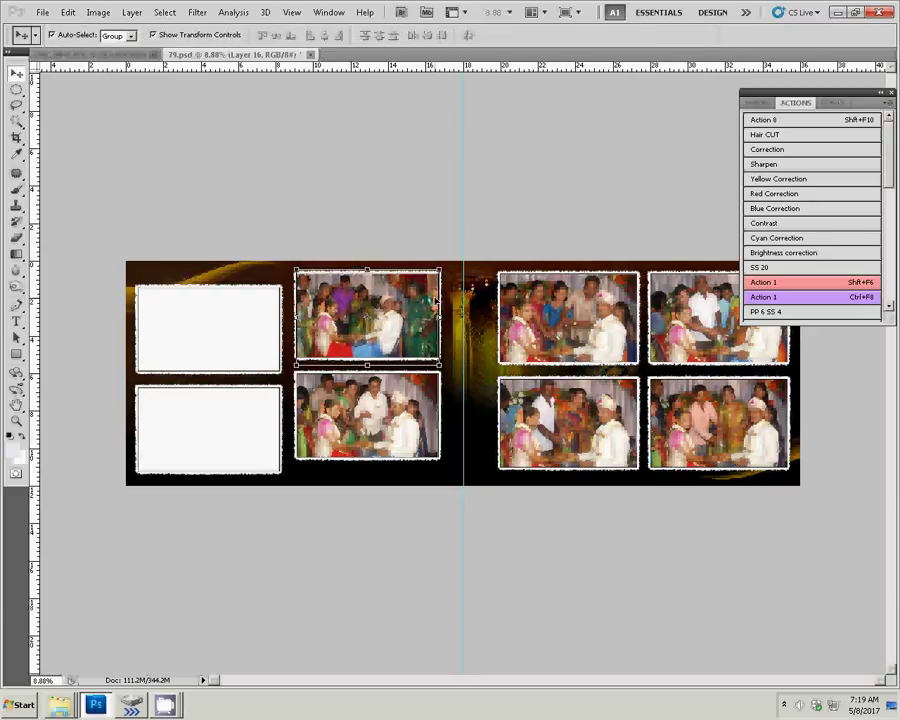
{"action": "left_click", "coordinate": [100, 56]}
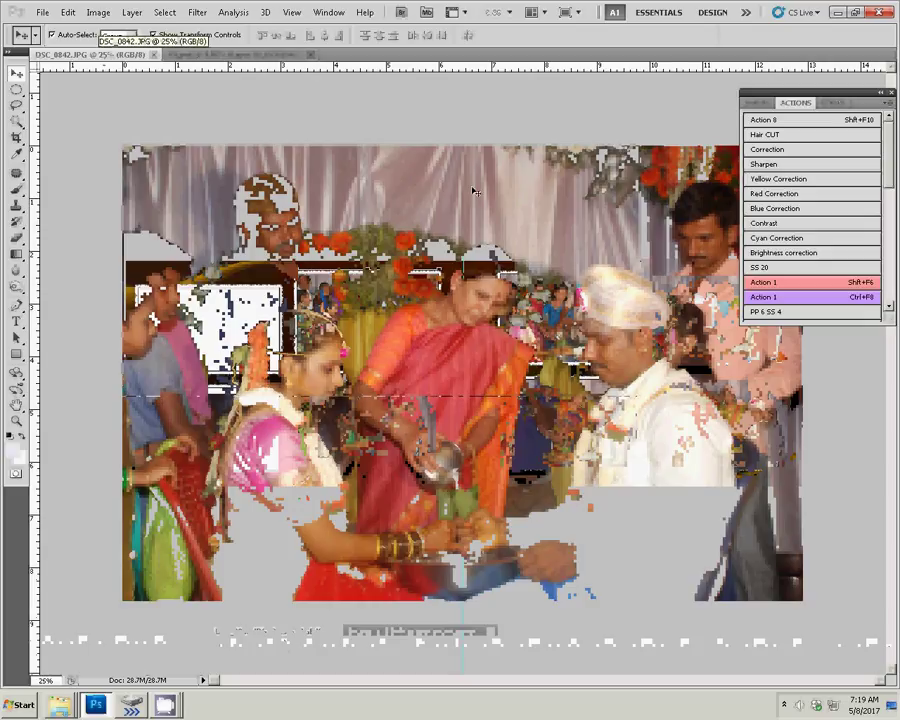
Step: Resize DSC_0842.JPG to 8 inches wide, then select and cut the entire picture
{"action": "key", "text": "ctrl+alt+i"}
{"action": "double_click", "coordinate": [410, 266]}
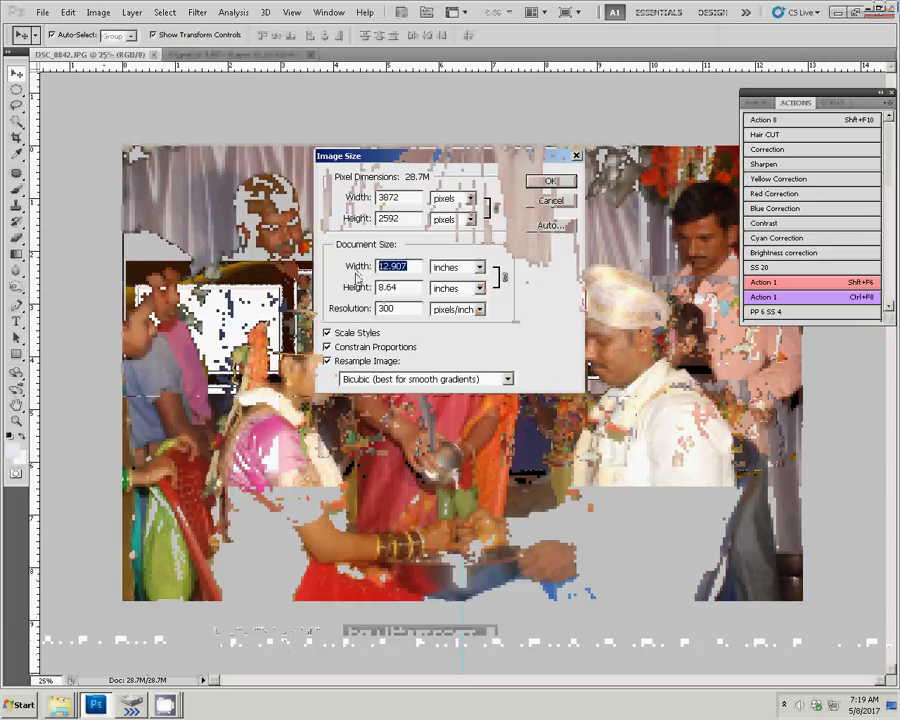
{"action": "type", "text": "8"}
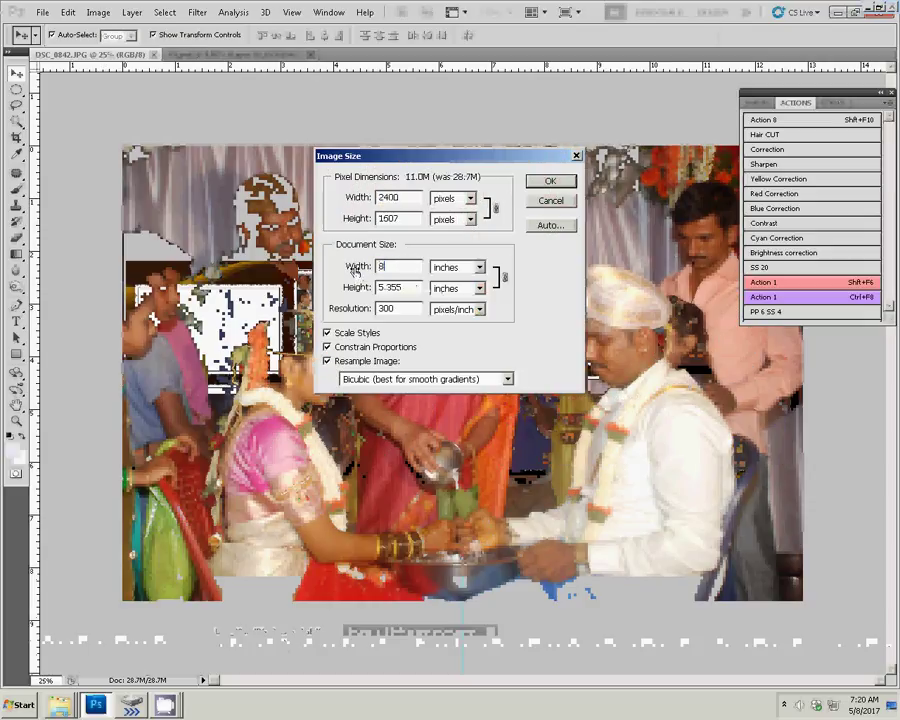
{"action": "left_click", "coordinate": [549, 184]}
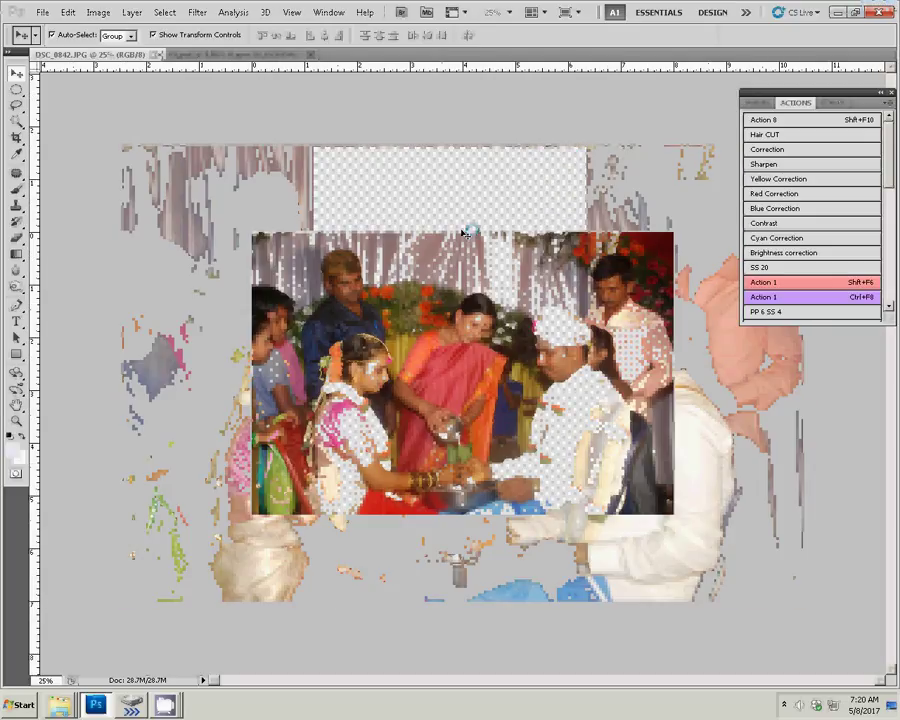
{"action": "key", "text": "ctrl+a"}
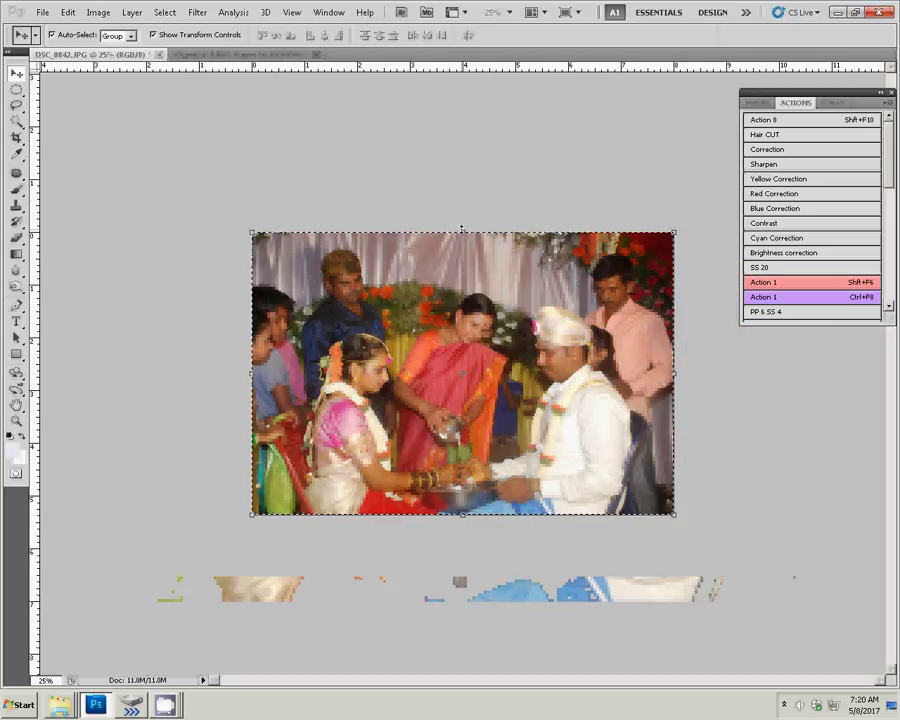
{"action": "key", "text": "Delete"}
Step: Close DSC_0842 unsaved and paste it into the left page's lower-left frame
{"action": "key", "text": "ctrl+w"}
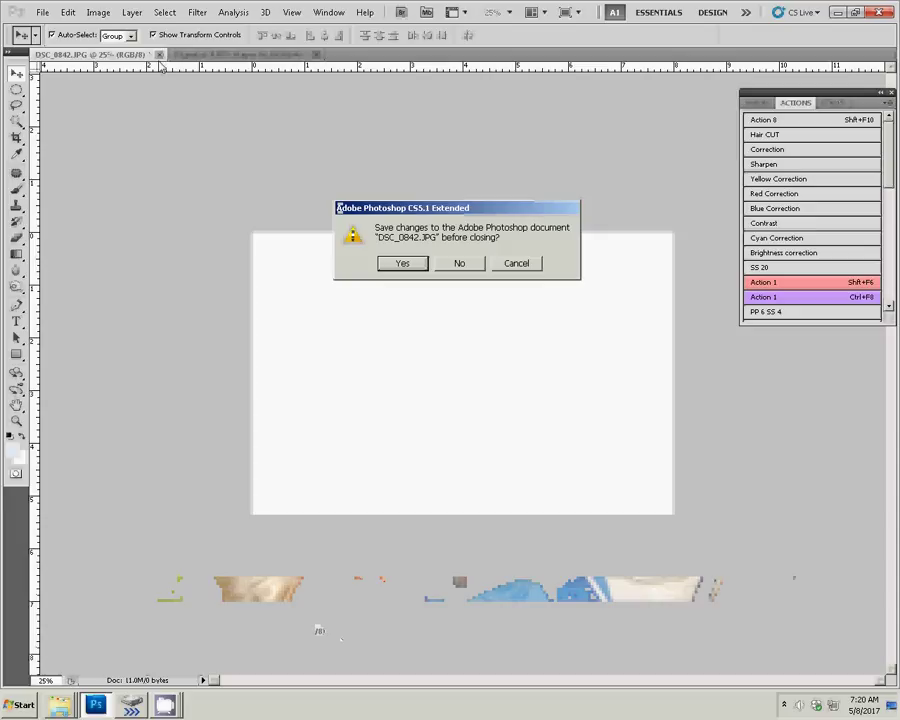
{"action": "left_click_drag", "start_coordinate": [452, 266], "coordinate": [462, 209]}
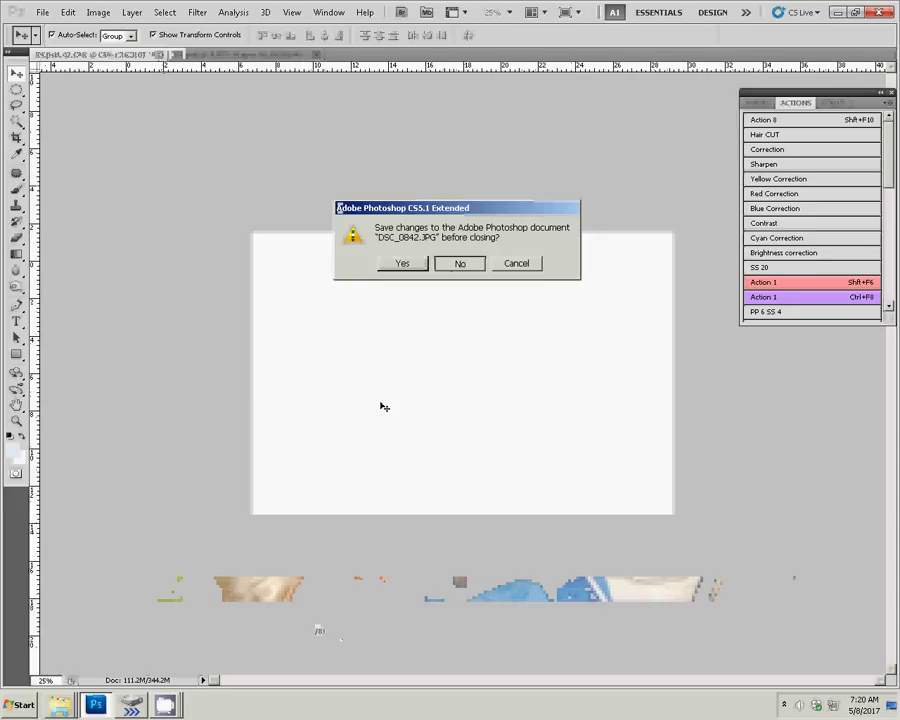
{"action": "key", "text": "Return"}
{"action": "left_click", "coordinate": [190, 437]}
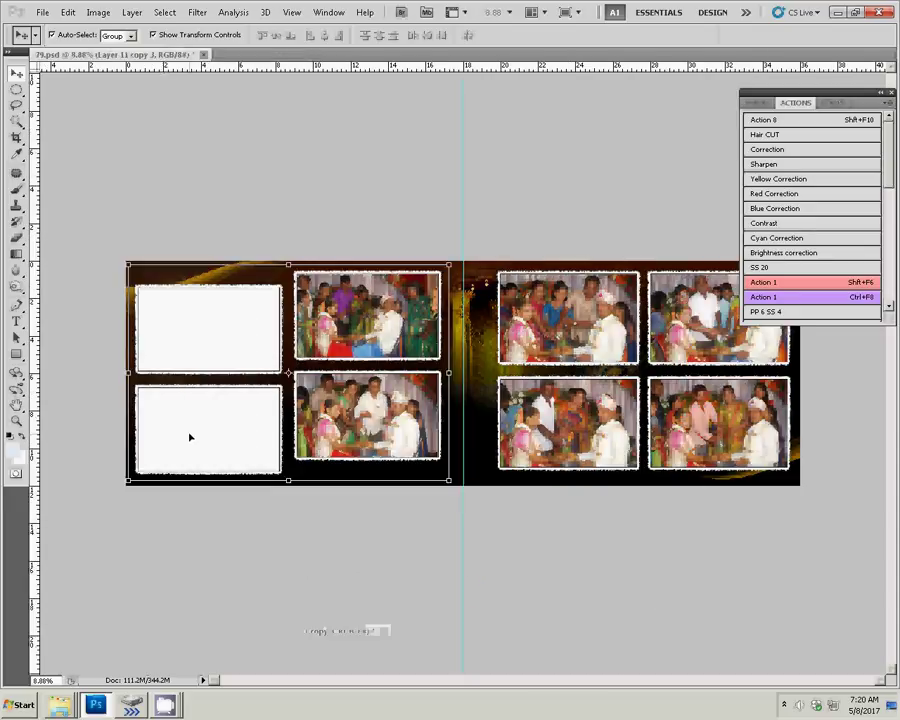
{"action": "key", "text": "w"}
{"action": "left_click", "coordinate": [196, 430]}
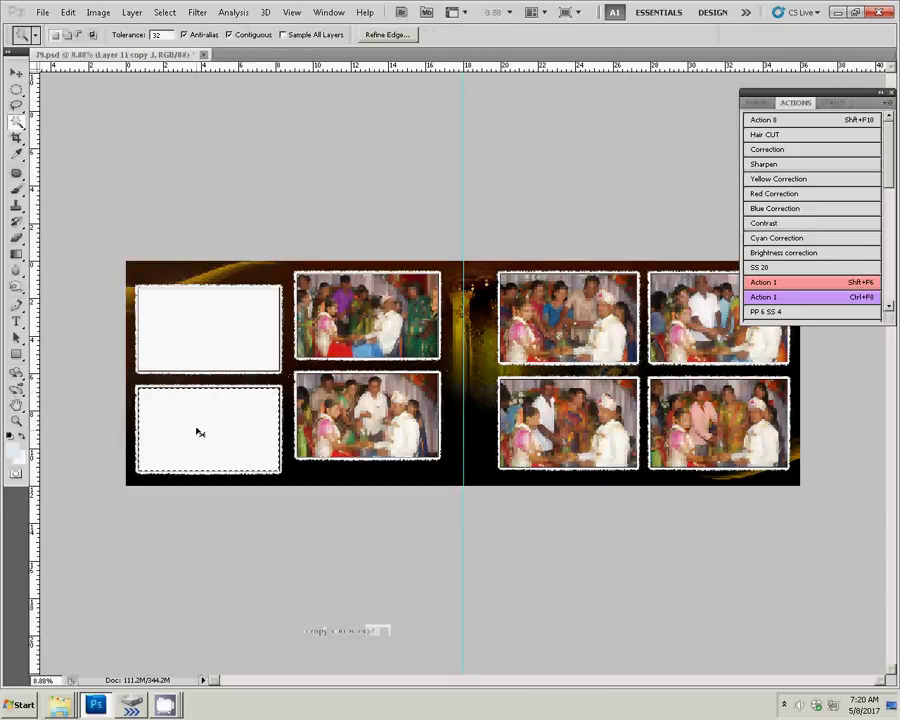
{"action": "key", "text": "ctrl+alt+shift+v"}
{"action": "key", "text": "v"}
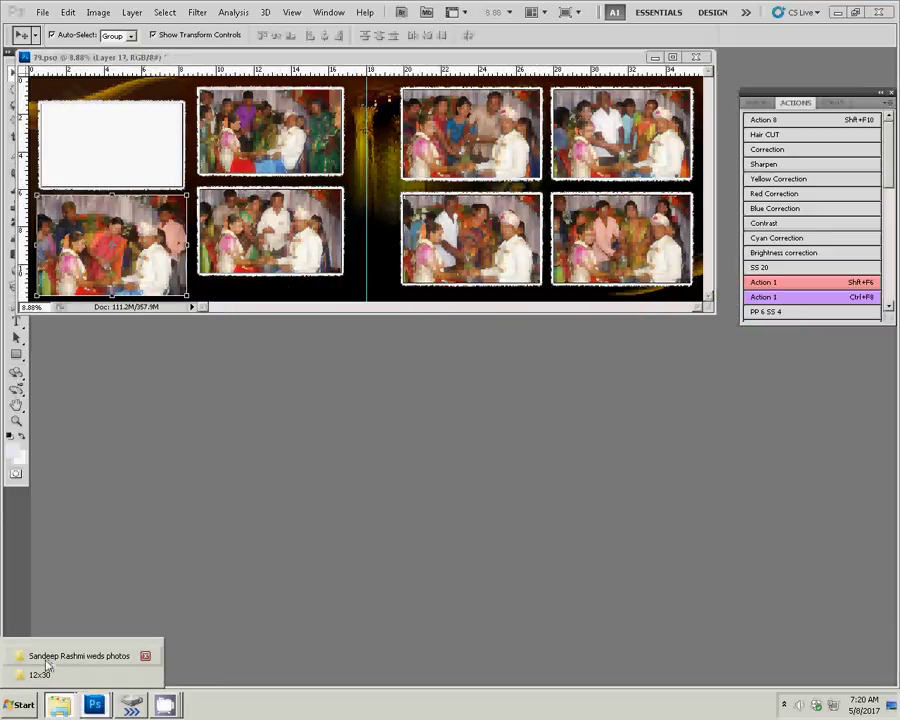
Step: Open the wedding photos folder and drag DSC_0843 into Photoshop as its own document
{"action": "left_click", "coordinate": [25, 656]}
{"action": "left_click_drag", "start_coordinate": [760, 325], "coordinate": [659, 238]}
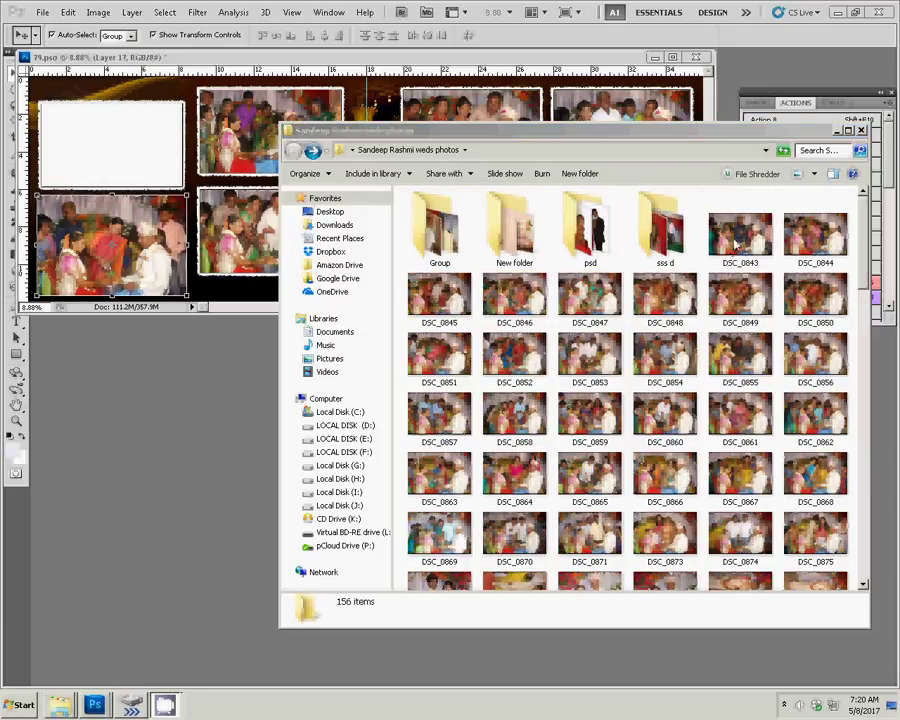
{"action": "left_click_drag", "start_coordinate": [736, 244], "coordinate": [198, 508]}
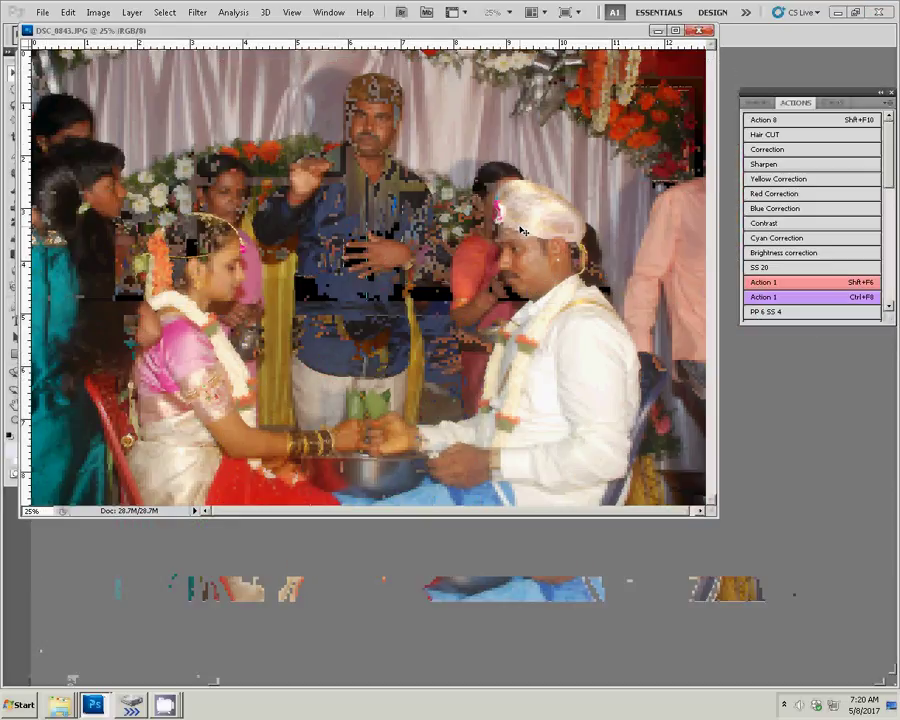
Step: Resize DSC_0843 to an 8-inch document width (2400 × 1607 pixels)
{"action": "key", "text": "ctrl+alt+i"}
{"action": "key", "text": "Tab"}
{"action": "key", "text": "Tab"}
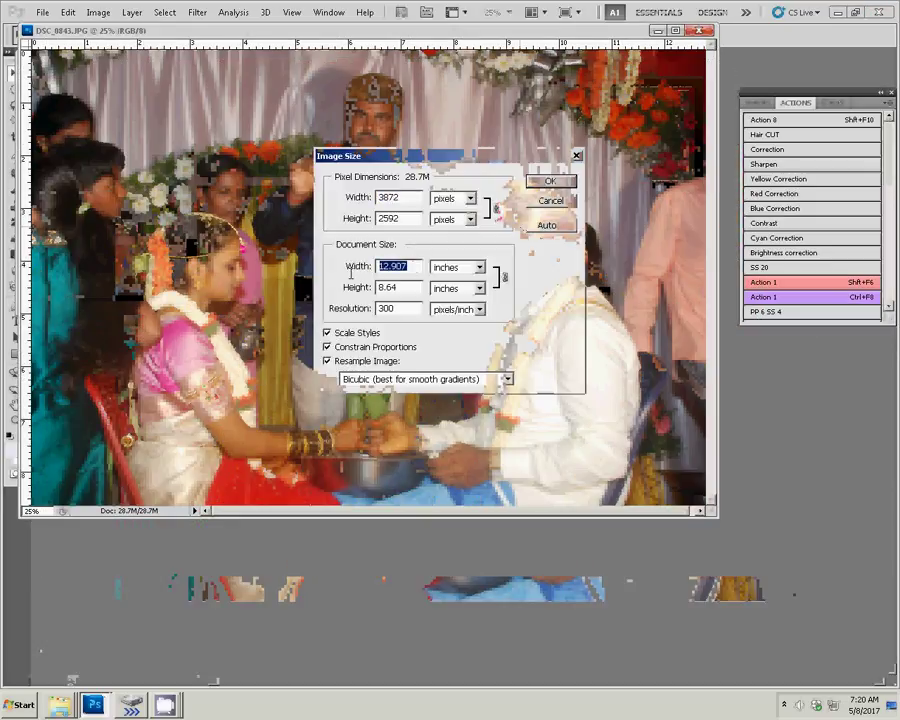
{"action": "type", "text": "8"}
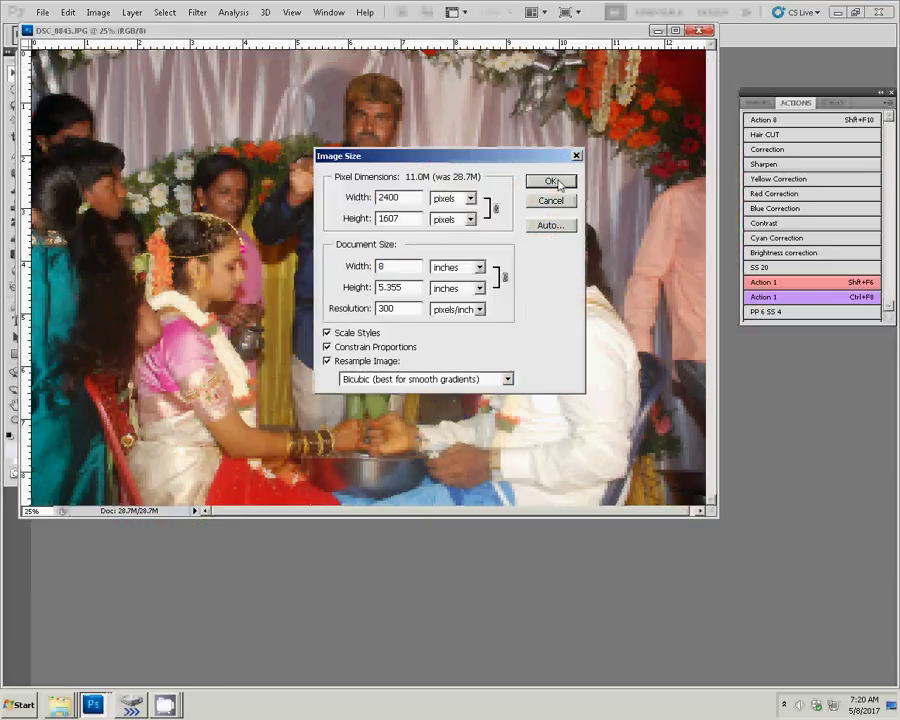
{"action": "key", "text": "Return"}
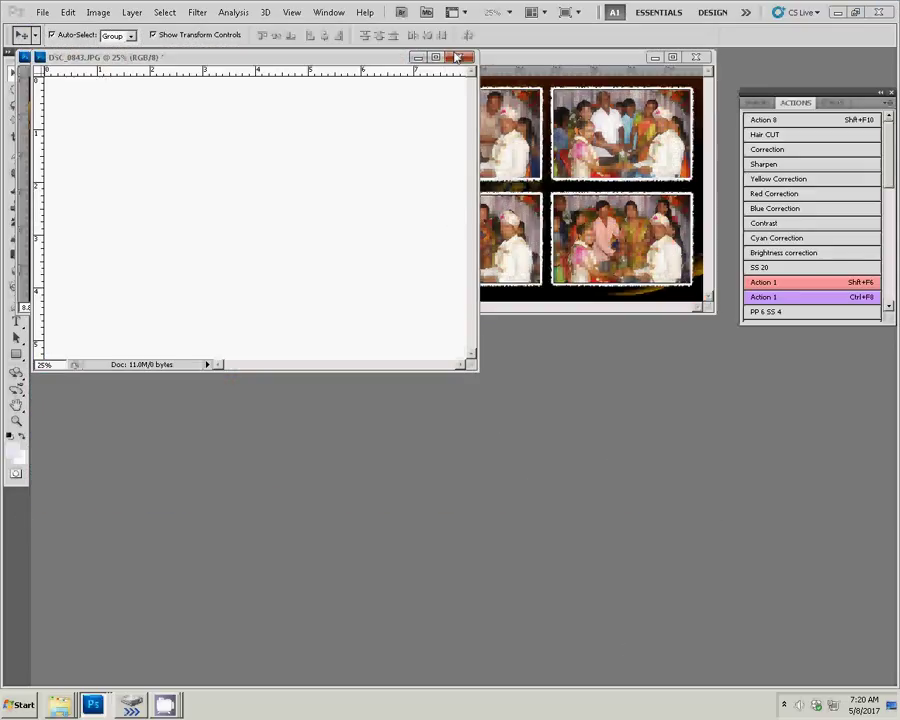
Step: Close the DSC_0843 window without saving and Magic Wand-select the empty top-left frame
{"action": "left_click", "coordinate": [458, 57]}
{"action": "left_click", "coordinate": [456, 262]}
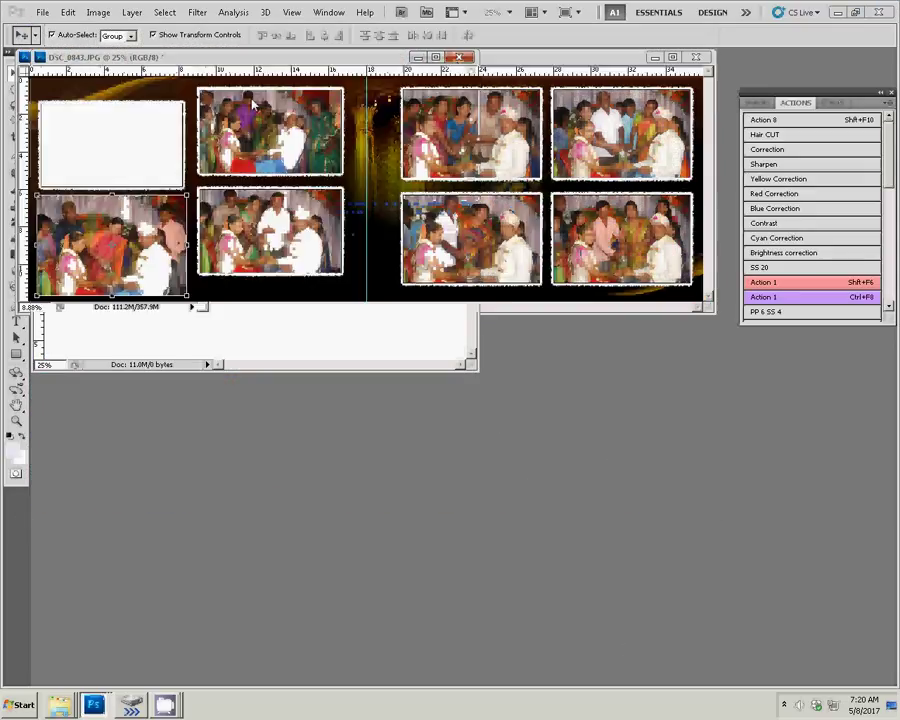
{"action": "key", "text": "w"}
{"action": "left_click", "coordinate": [120, 137]}
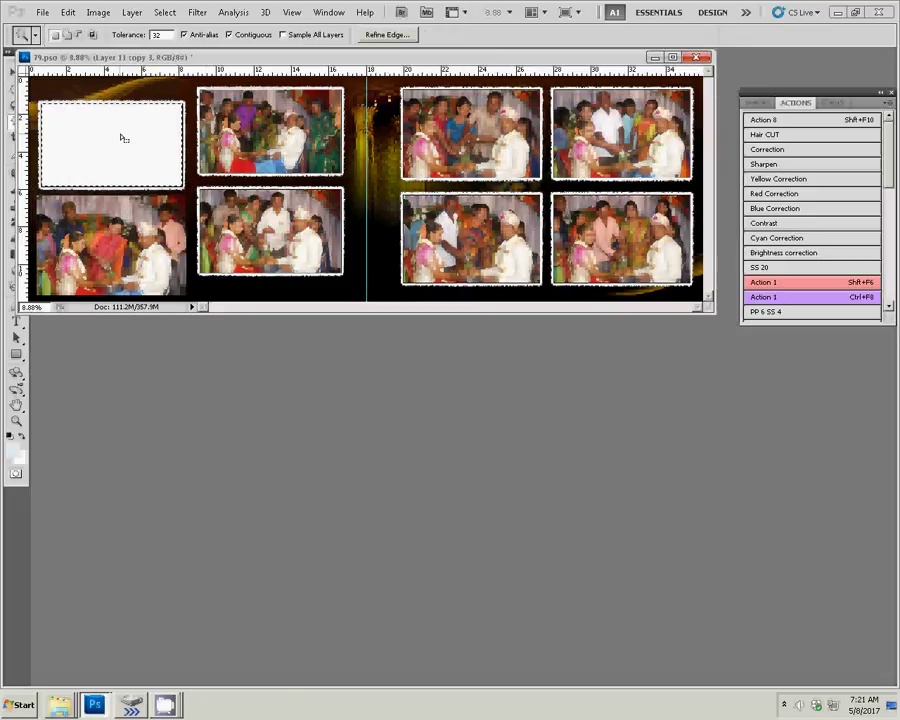
Step: Pick the Layer 11 copy 3 frame layer, move the window aside, and reselect the top-left frame
{"action": "key", "text": "ctrl+shift+v"}
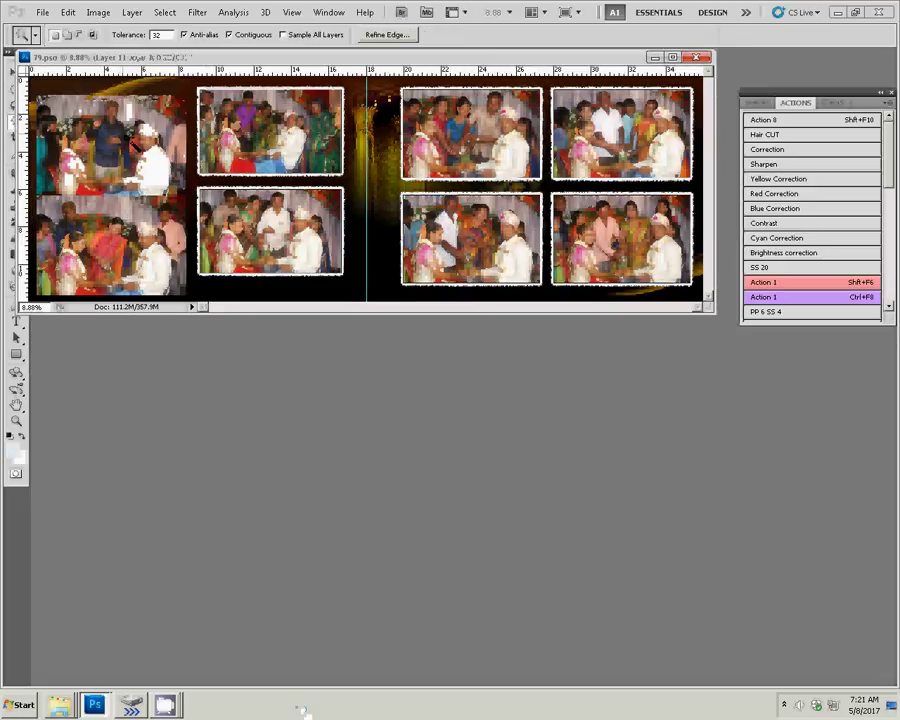
{"action": "key", "text": "v"}
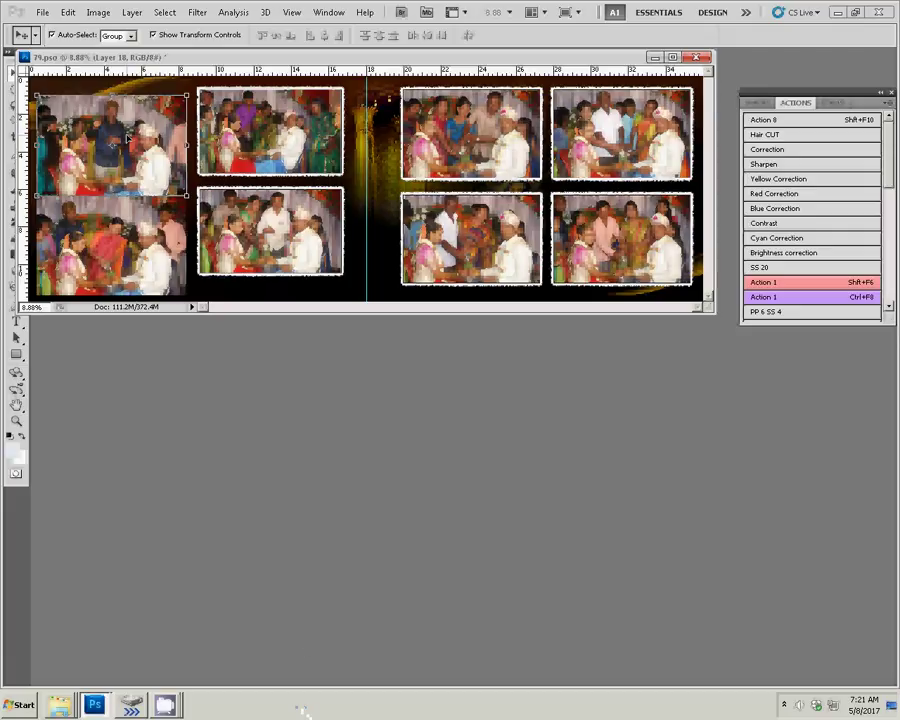
{"action": "left_click", "coordinate": [110, 144]}
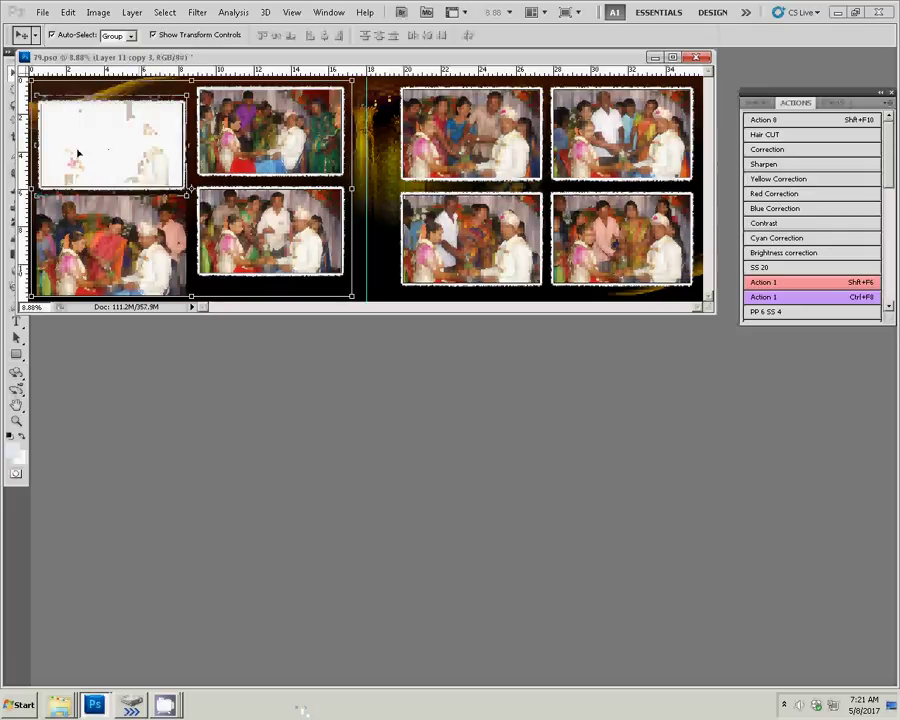
{"action": "left_click_drag", "start_coordinate": [102, 58], "coordinate": [170, 130]}
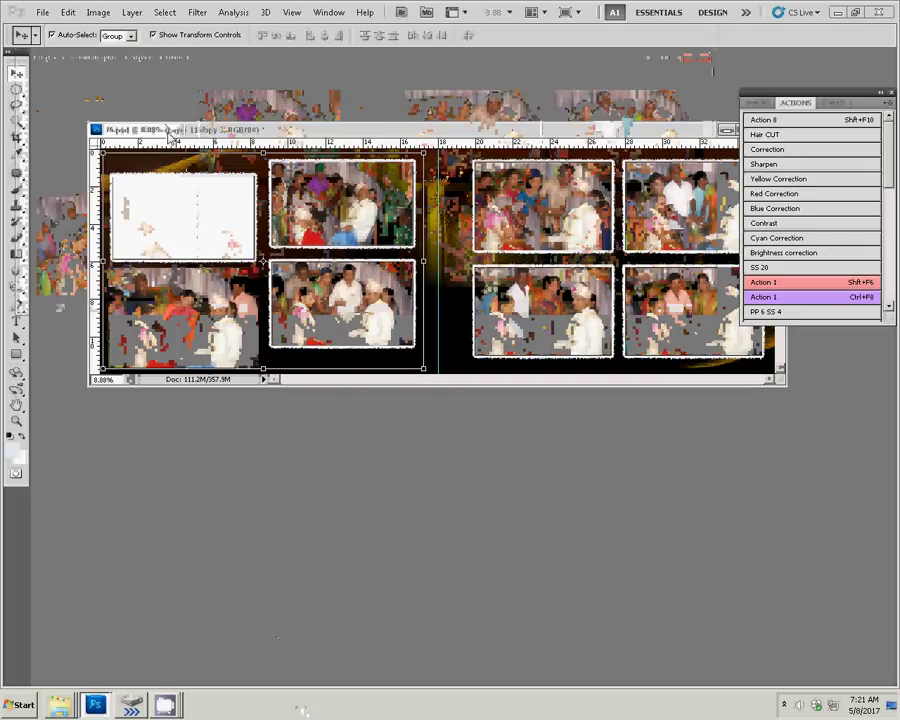
{"action": "left_click", "coordinate": [17, 120]}
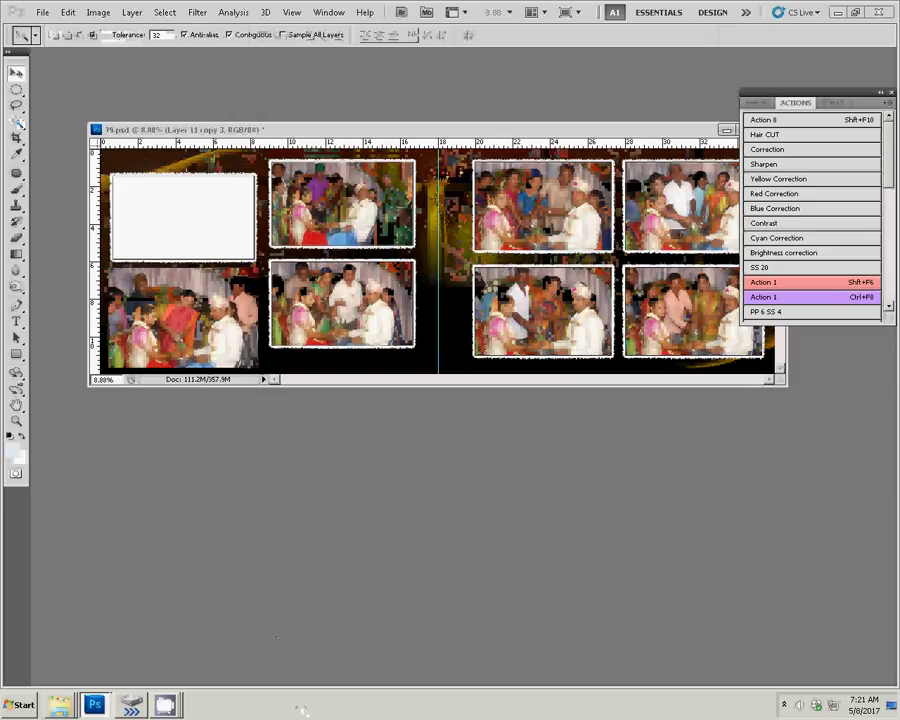
{"action": "left_click", "coordinate": [168, 200]}
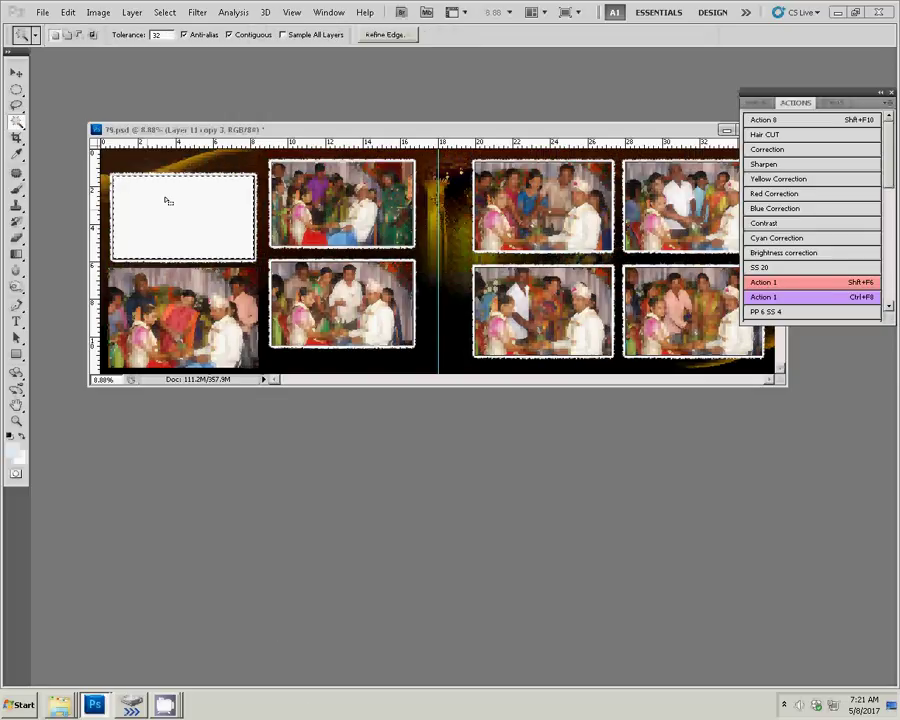
Step: Paste the guest photo into the top-left frame and scale it to 96.53% to fit
{"action": "left_click", "coordinate": [70, 12]}
{"action": "mouse_move", "coordinate": [95, 135]}
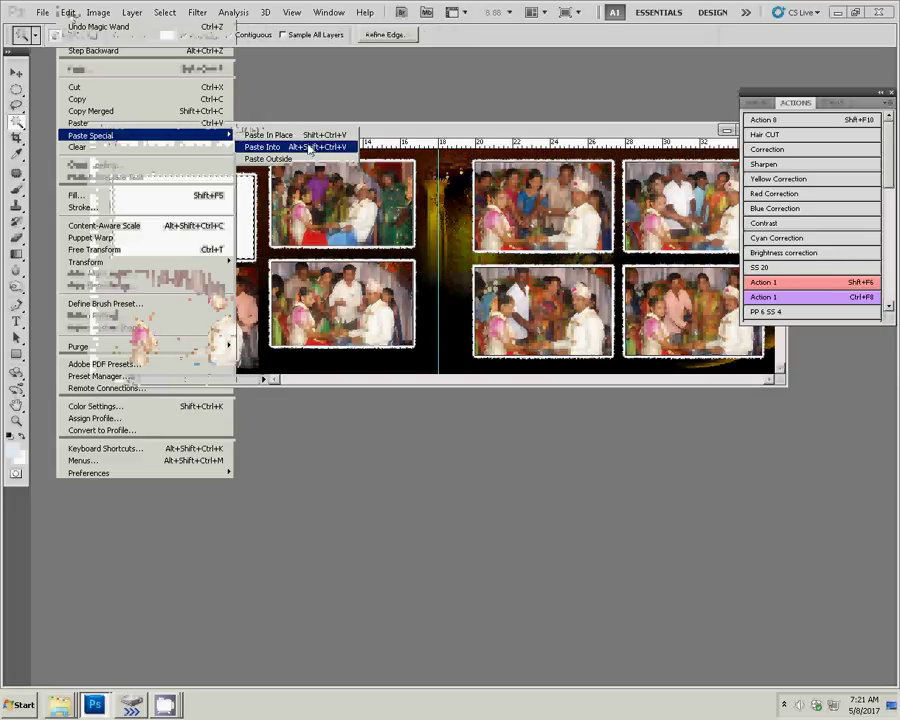
{"action": "left_click", "coordinate": [300, 147]}
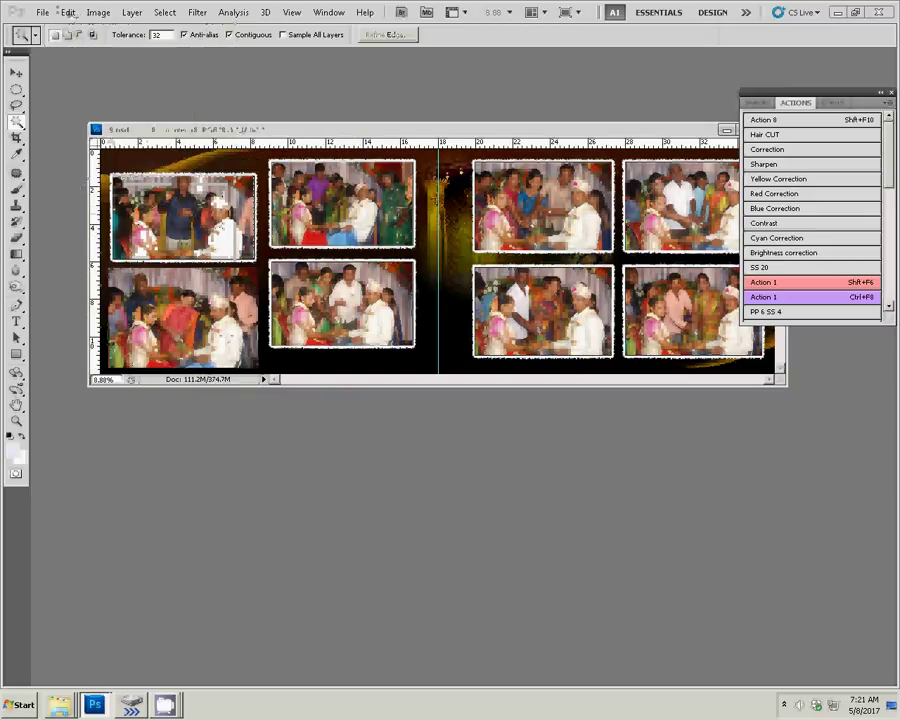
{"action": "key", "text": "v"}
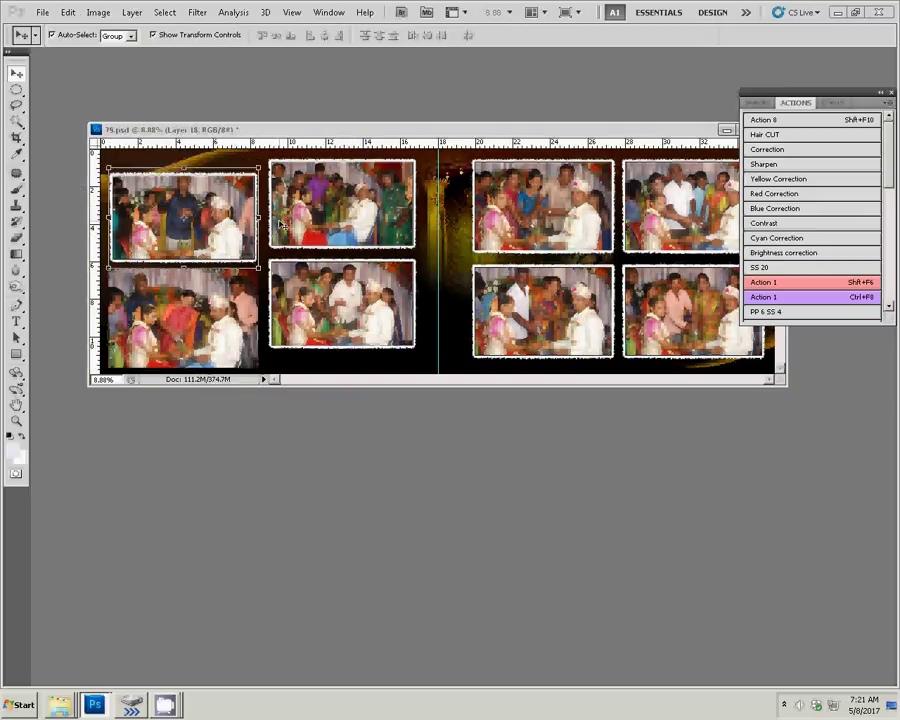
{"action": "key", "text": "ctrl+t"}
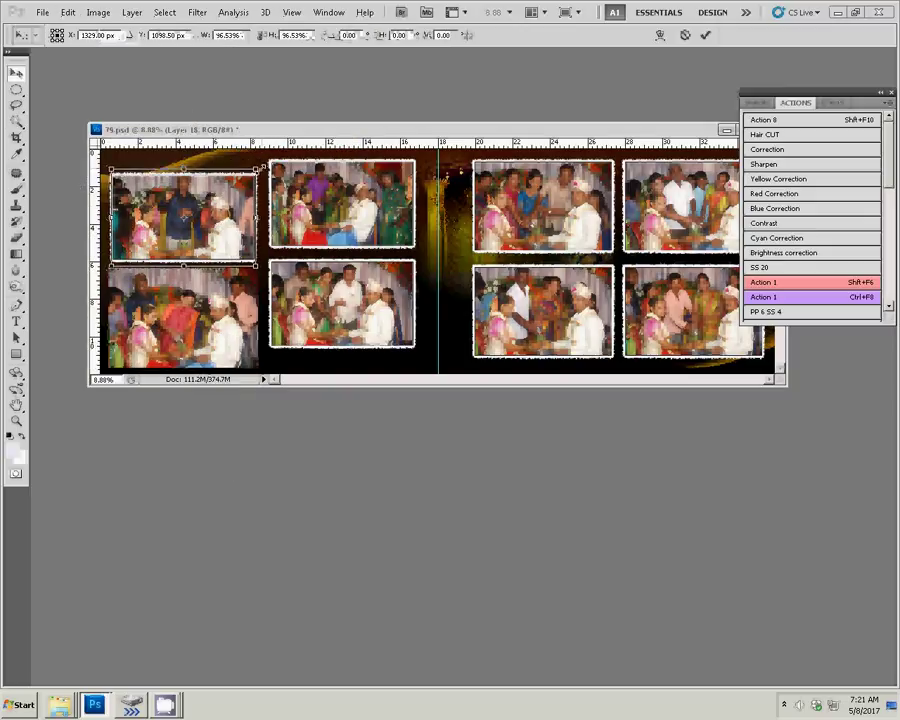
{"action": "left_click_drag", "start_coordinate": [259, 167], "coordinate": [261, 168]}
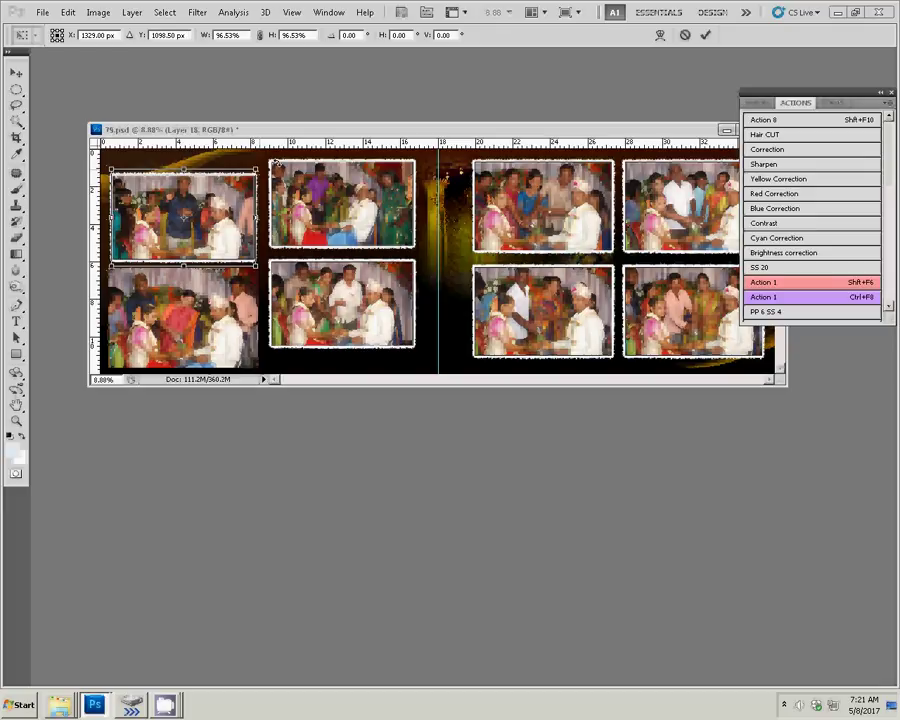
{"action": "key", "text": "Return"}
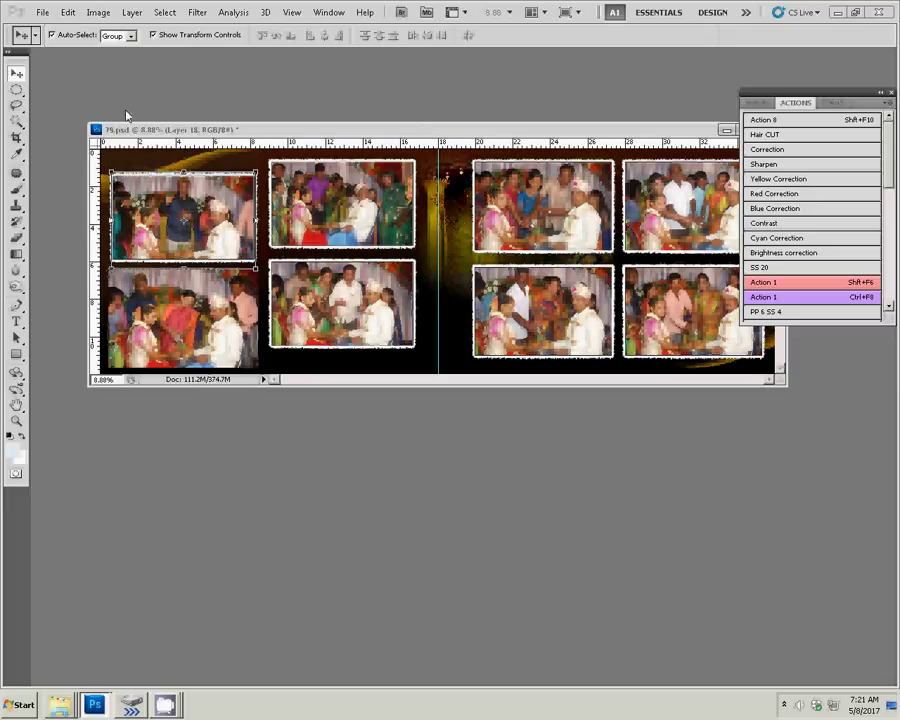
Step: Save the spread as layered PSD '70' in I:\k5 with Maximize Compatibility
{"action": "key", "text": "ctrl+shift+s"}
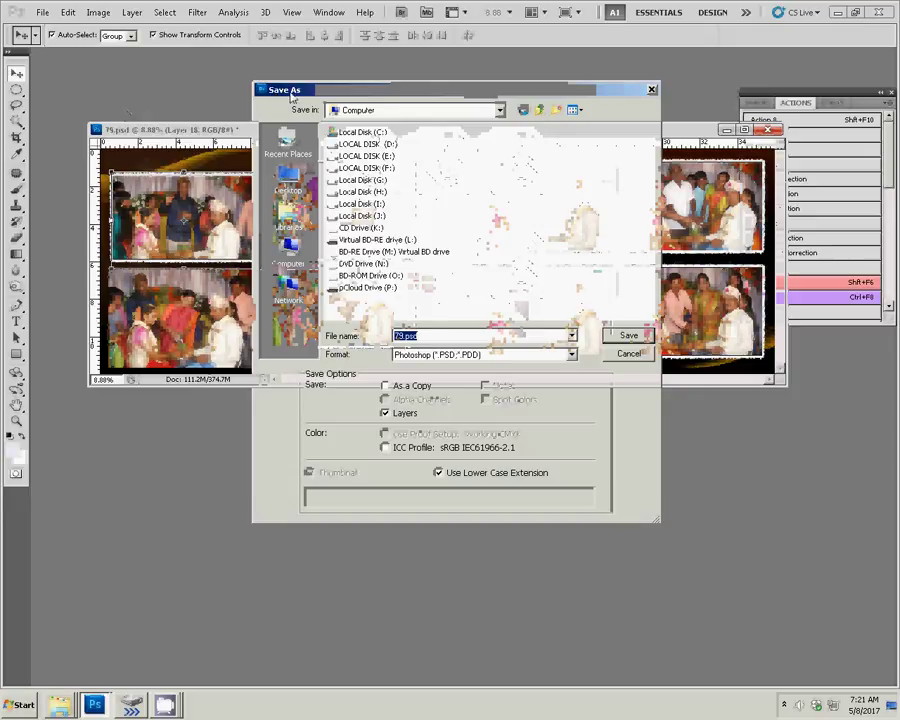
{"action": "left_click", "coordinate": [362, 204]}
{"action": "left_click", "coordinate": [646, 337]}
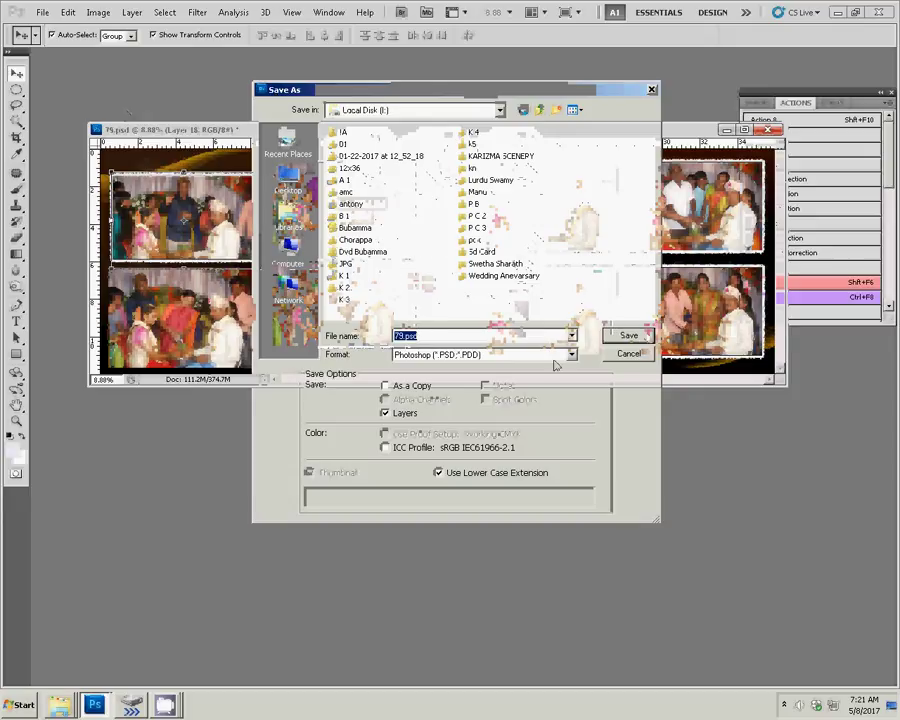
{"action": "left_click", "coordinate": [472, 144]}
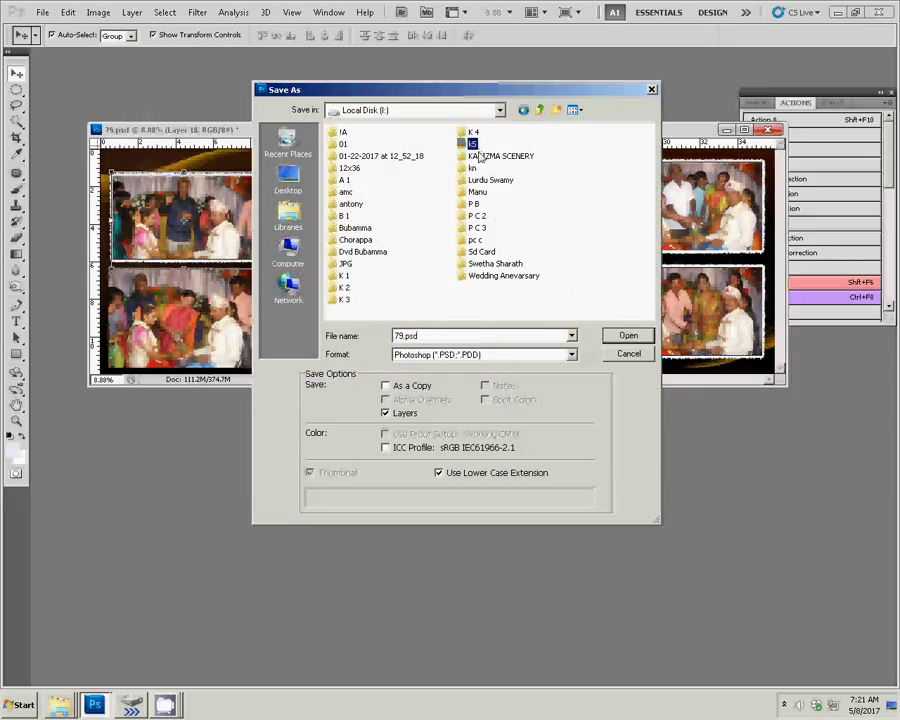
{"action": "left_click", "coordinate": [627, 338]}
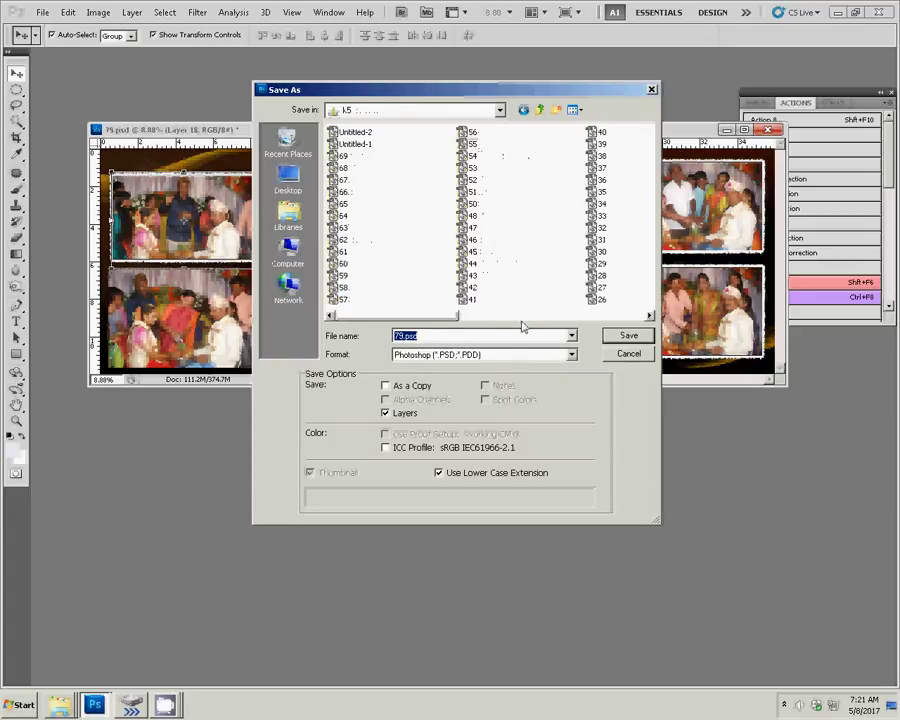
{"action": "type", "text": "70"}
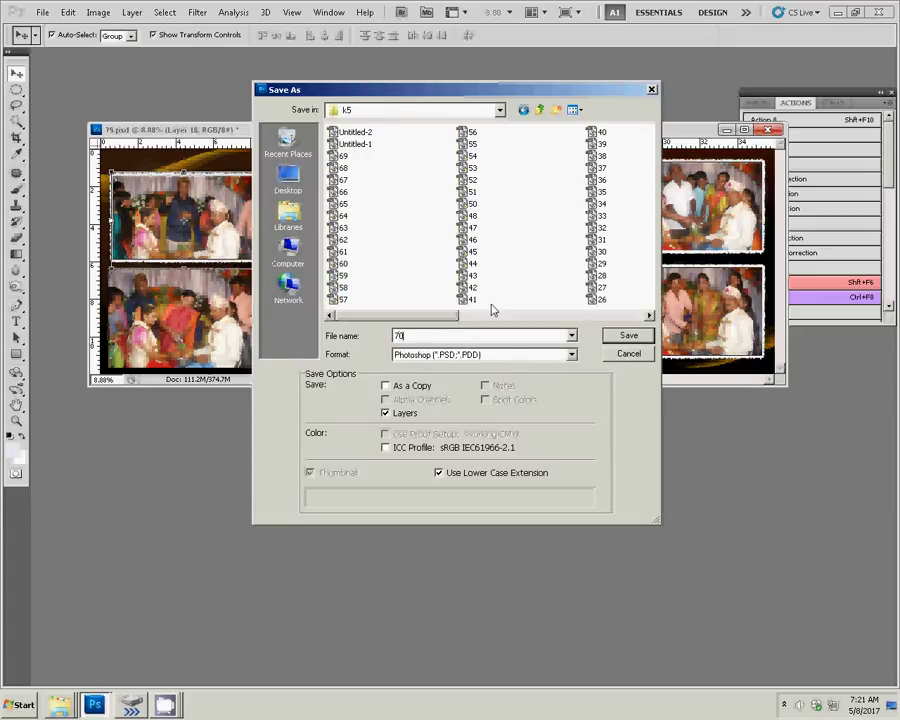
{"action": "left_click", "coordinate": [620, 338]}
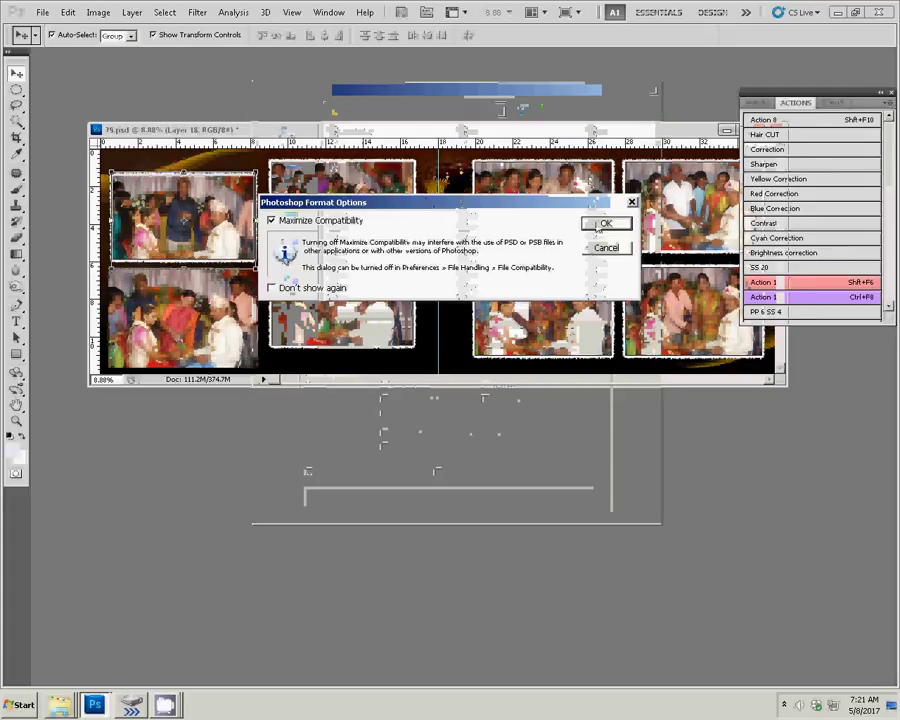
{"action": "left_click", "coordinate": [605, 223]}
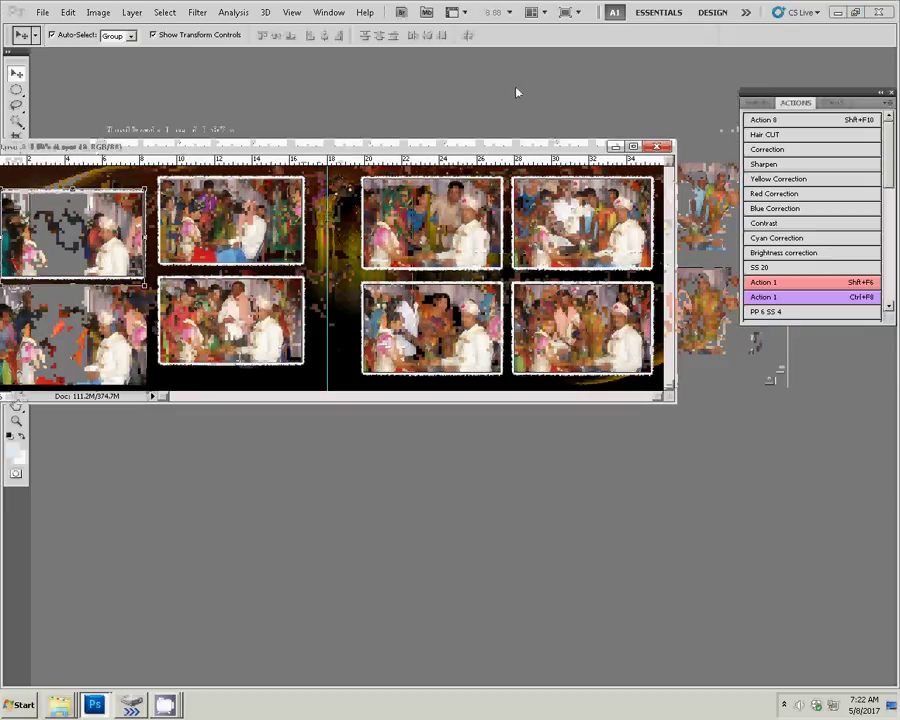
Step: Confirm file 70 appears in the Open dialog, cancel, and close the album document
{"action": "key", "text": "ctrl+o"}
{"action": "left_click", "coordinate": [340, 165]}
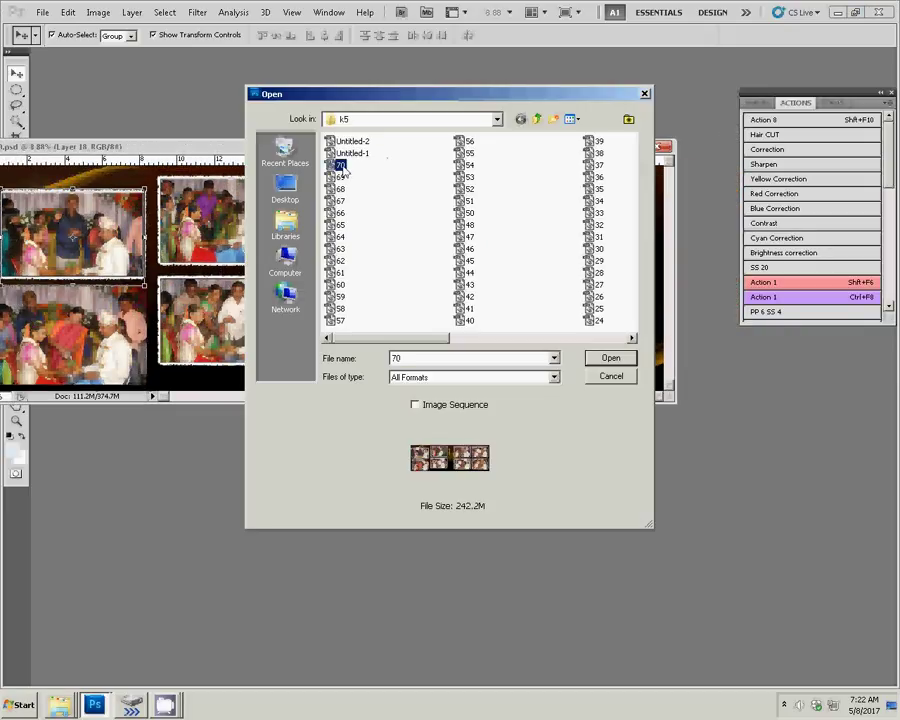
{"action": "left_click", "coordinate": [618, 378]}
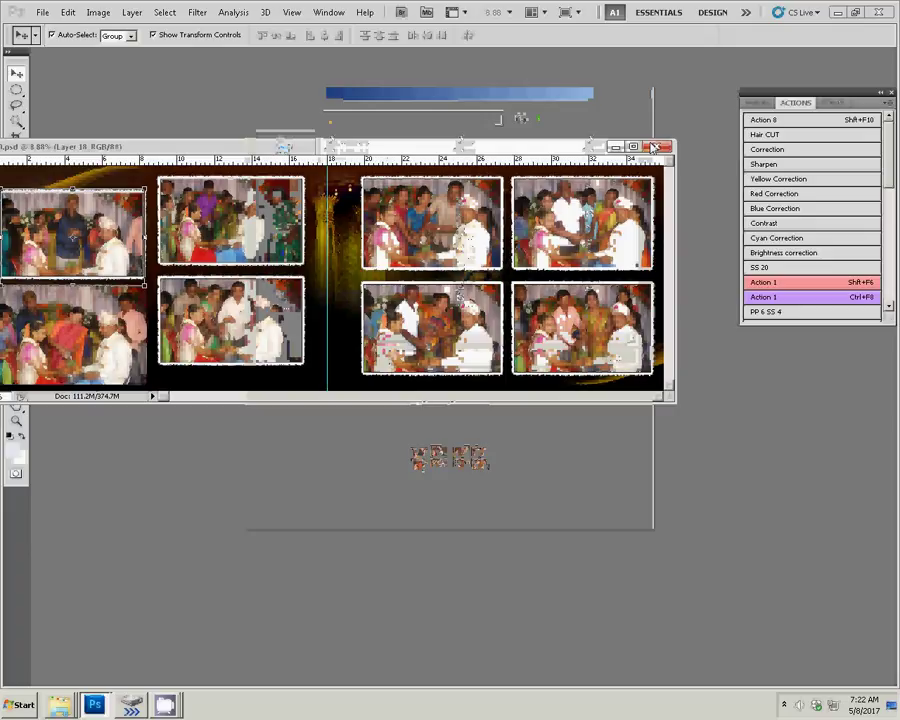
{"action": "left_click", "coordinate": [659, 148]}
{"action": "left_click", "coordinate": [165, 705]}
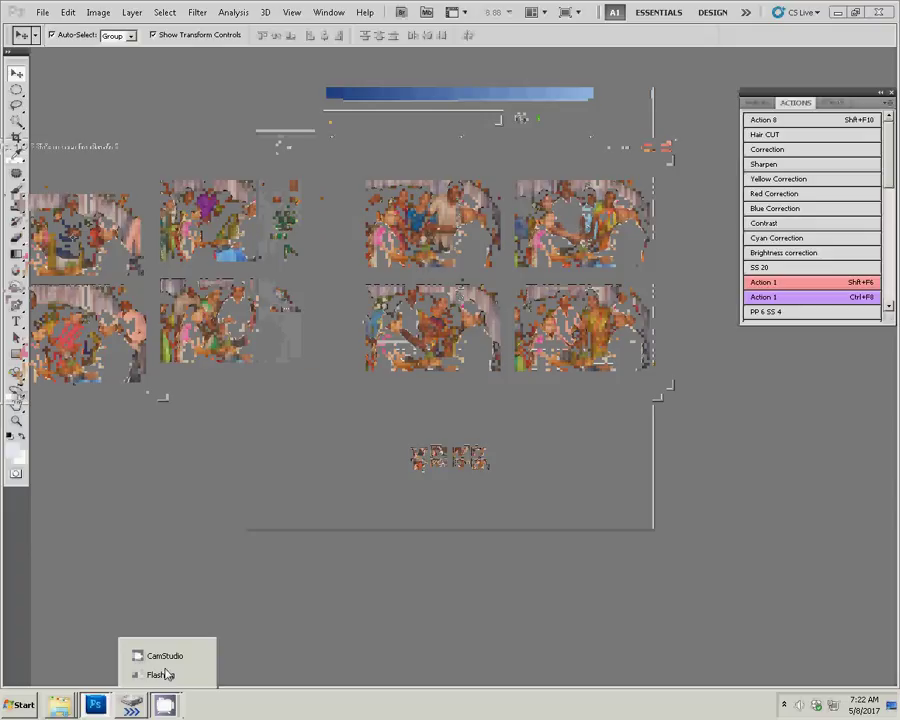